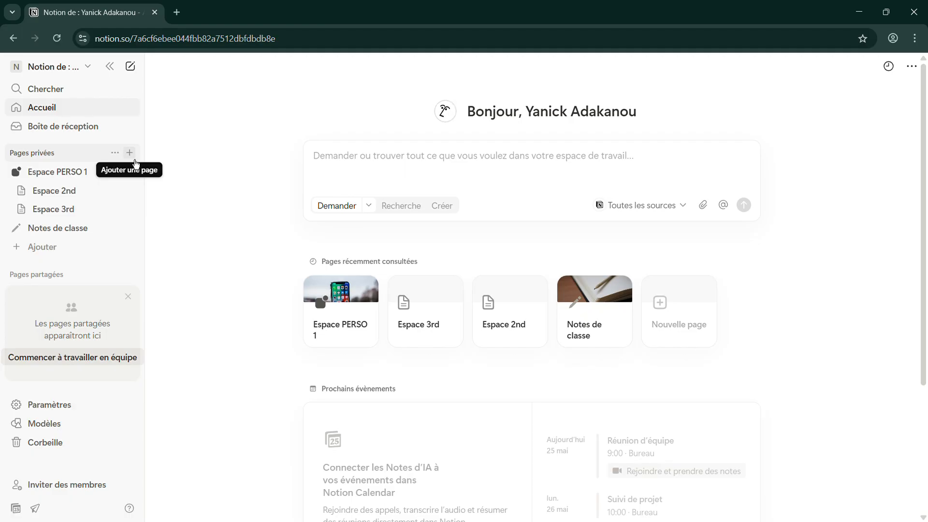
- Create a new private page titled "Dashboard Personnel"
click(135, 161)
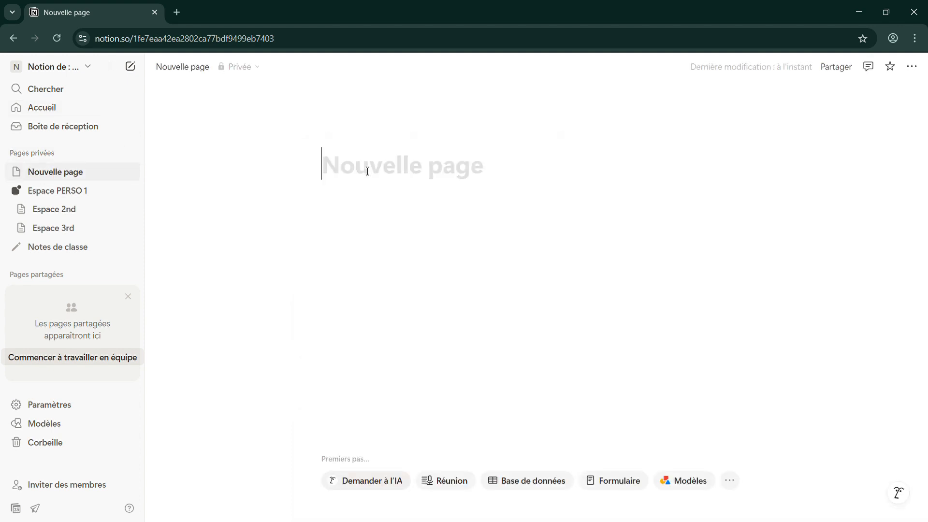
text(Da)
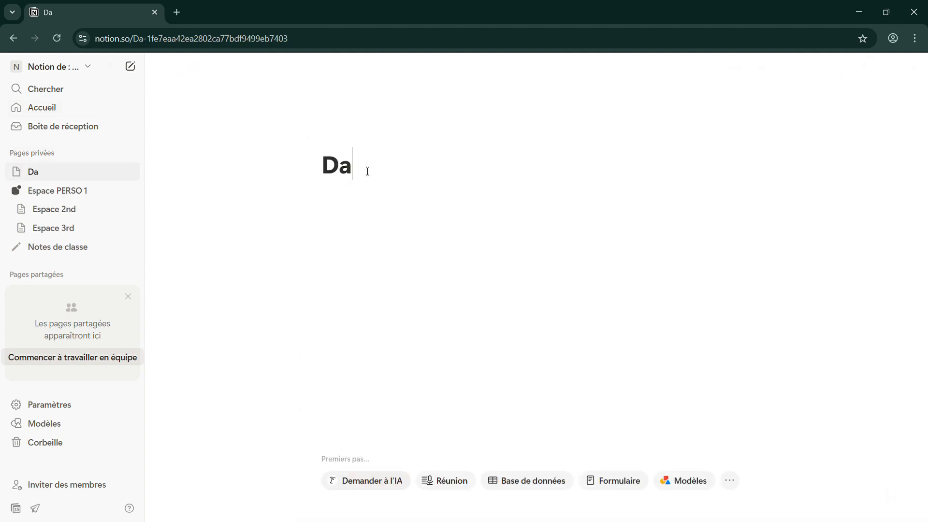
text(shb)
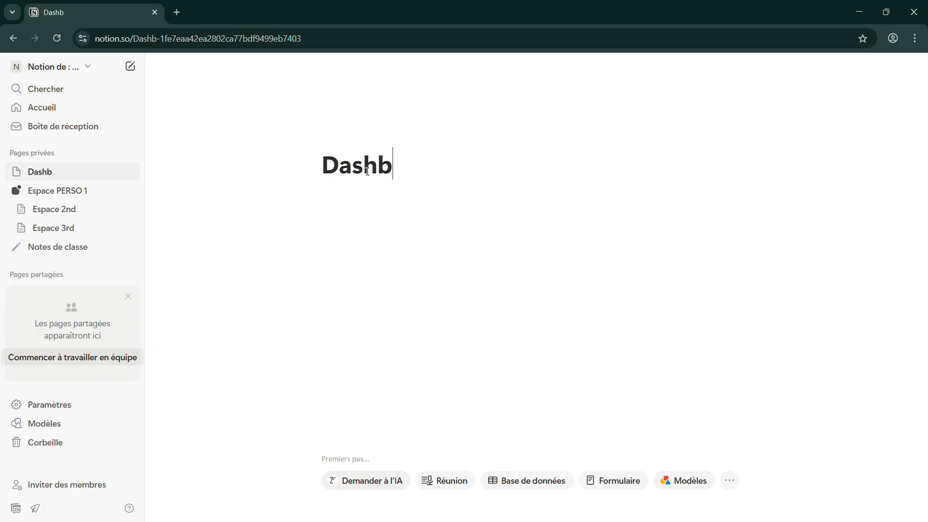
text(oard )
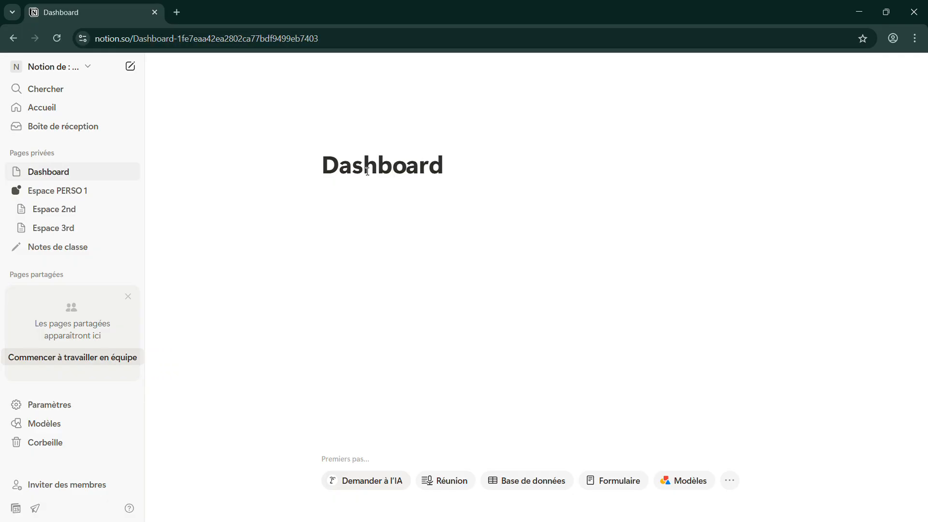
text(P)
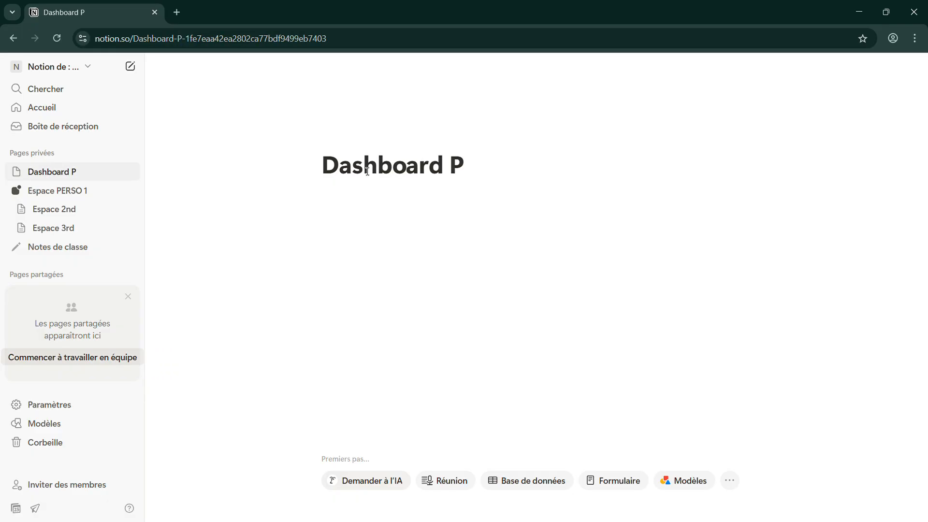
text(erso)
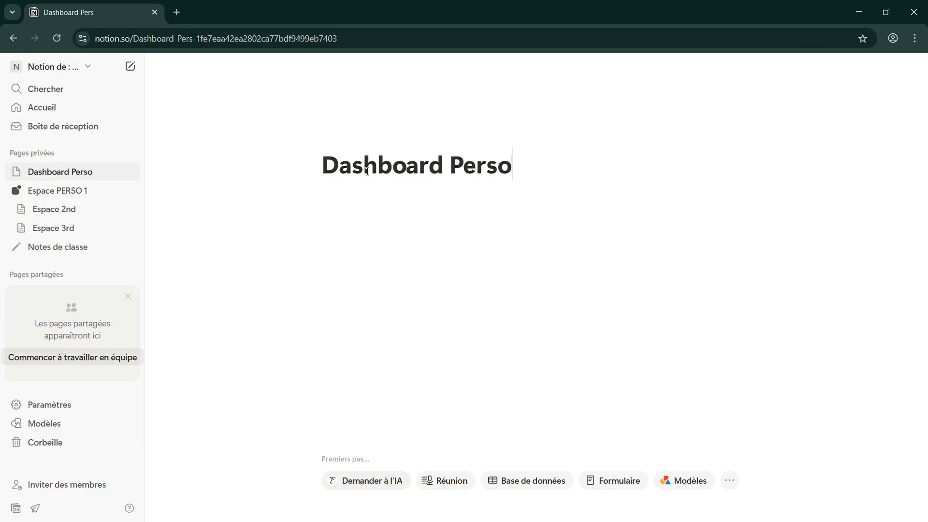
text(nnel)
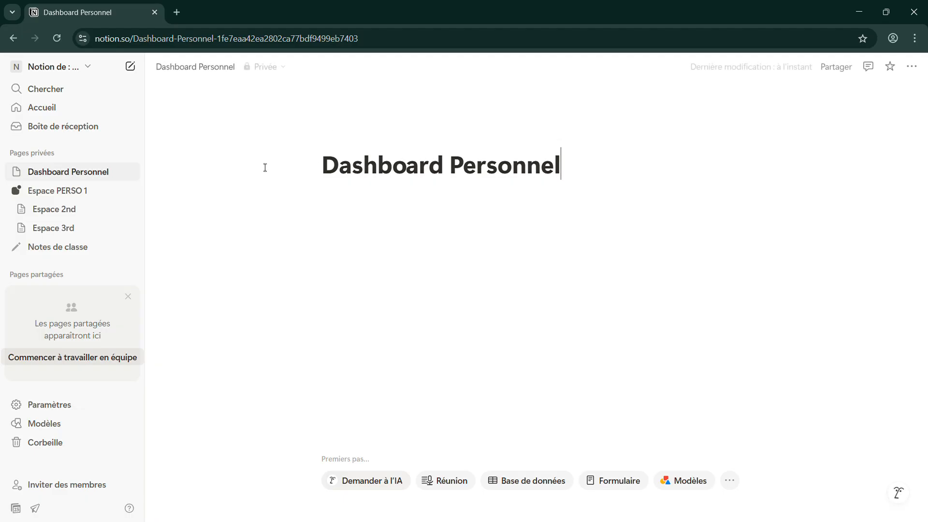
- Give the Dashboard Personnel page the dark grey briefcase icon in place of an emoji
mouse_move(348, 141)
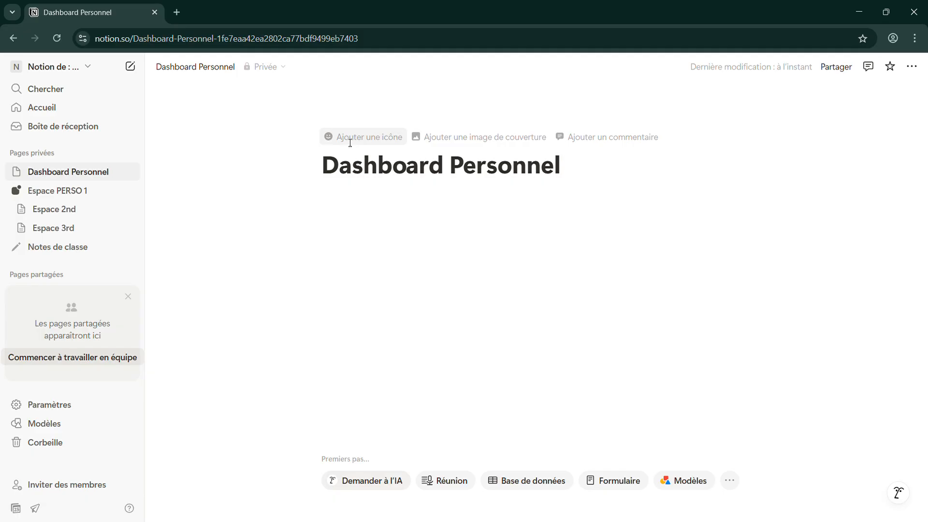
click(349, 143)
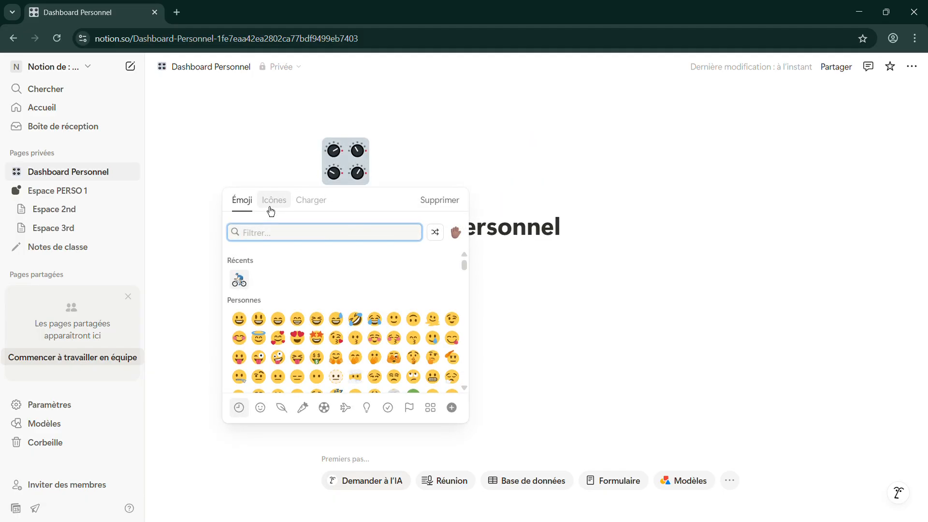
click(271, 212)
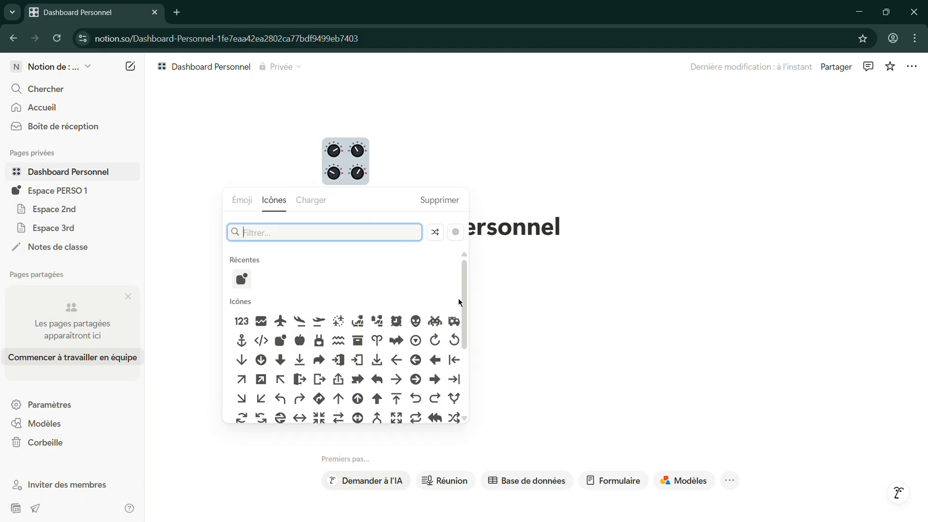
drag(465, 304, 455, 376)
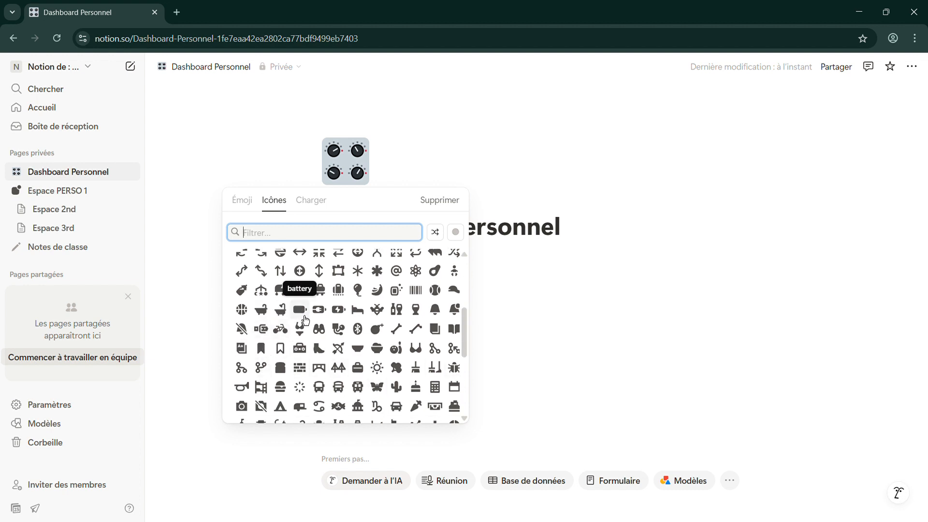
mouse_move(360, 367)
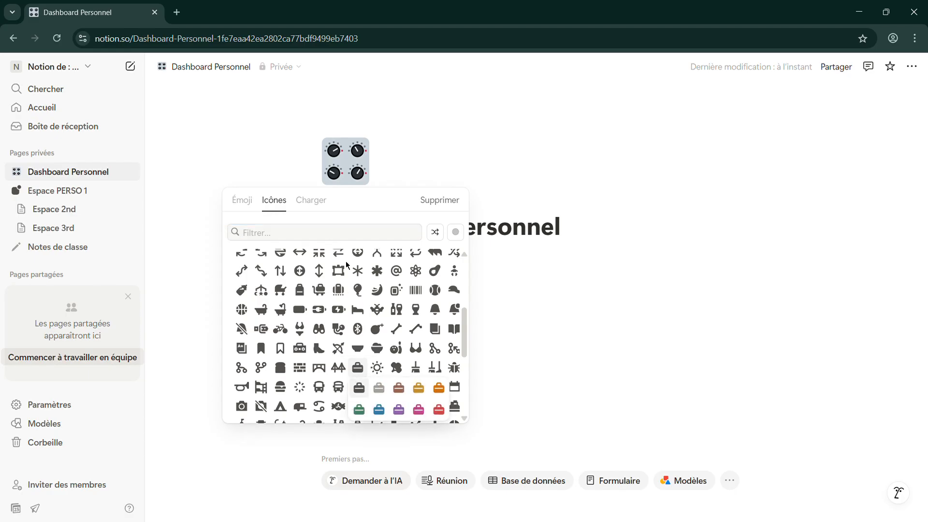
click(359, 388)
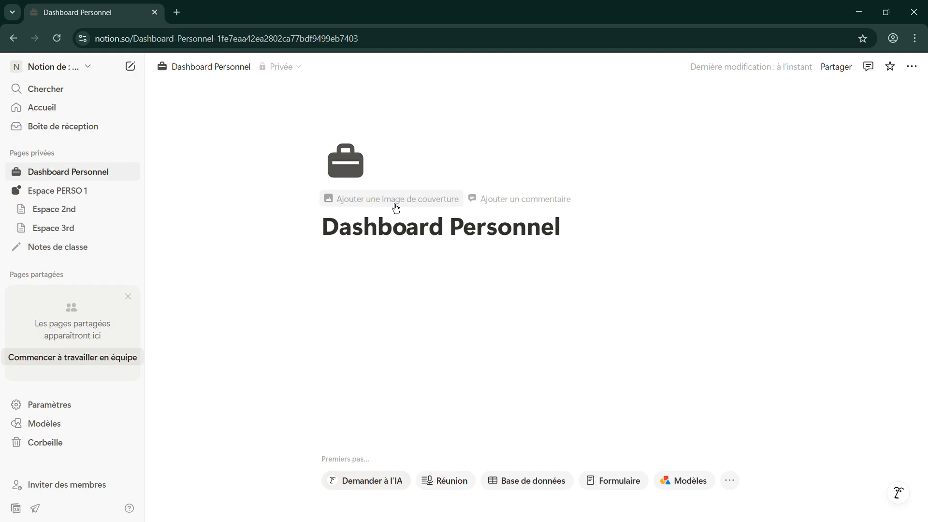
- Add a cover image to the page and change it to the Unsplash photo of people cooking at a stove
click(396, 207)
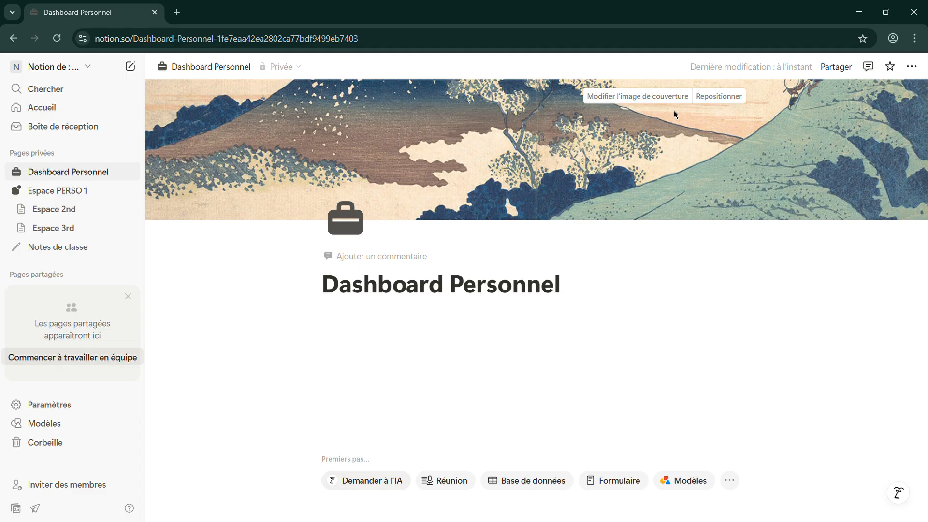
click(661, 103)
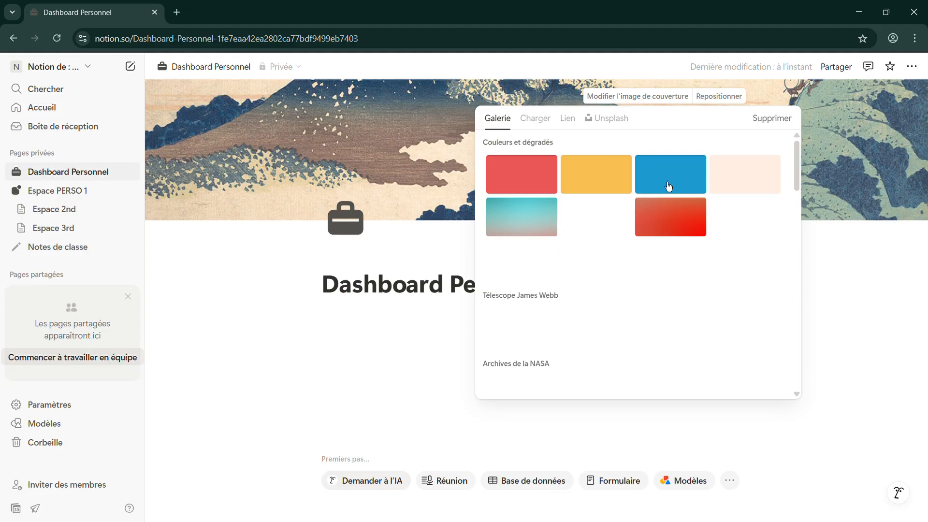
click(610, 122)
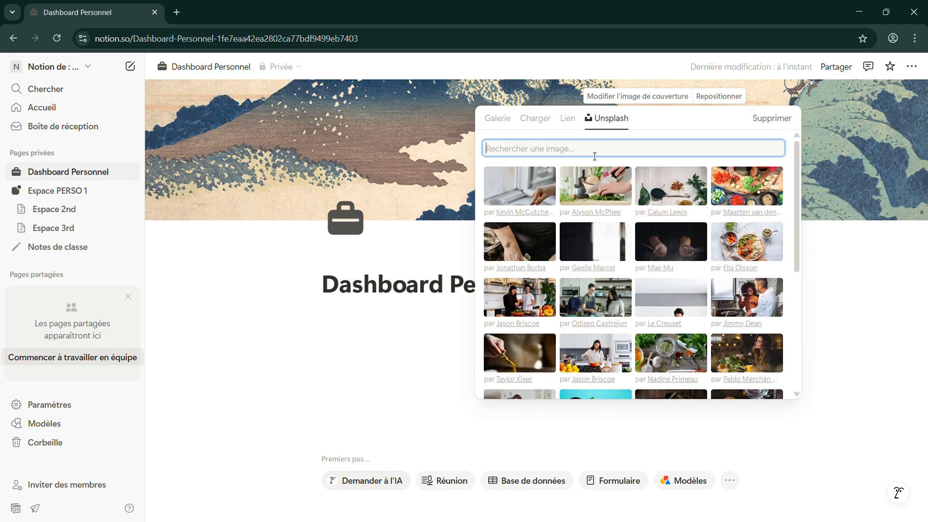
scroll(681, 264, down, 5)
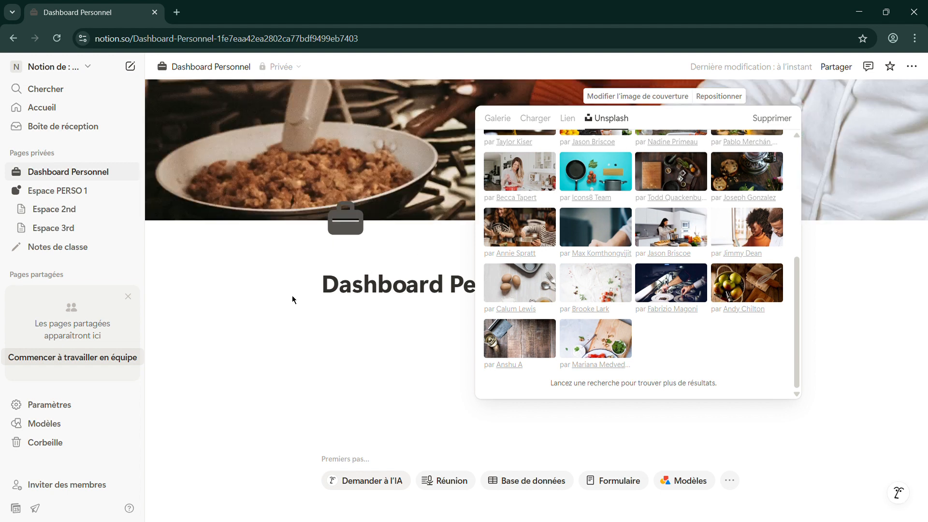
click(274, 299)
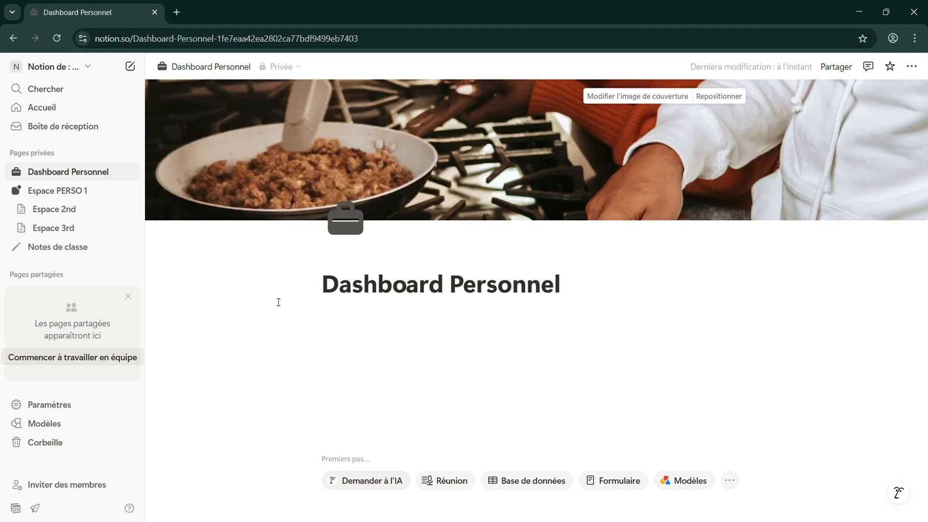
- Reposition the cover photo downwards so that the two people's faces show in the banner
click(637, 103)
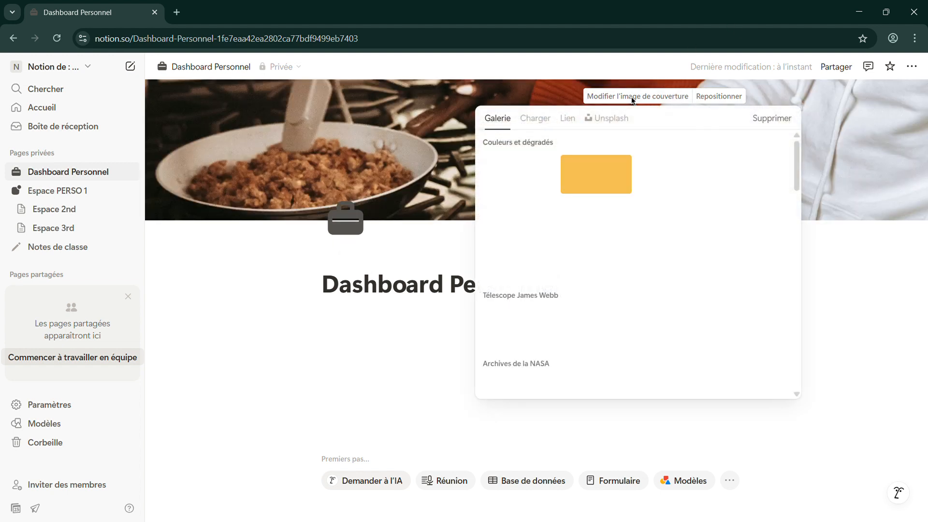
click(712, 97)
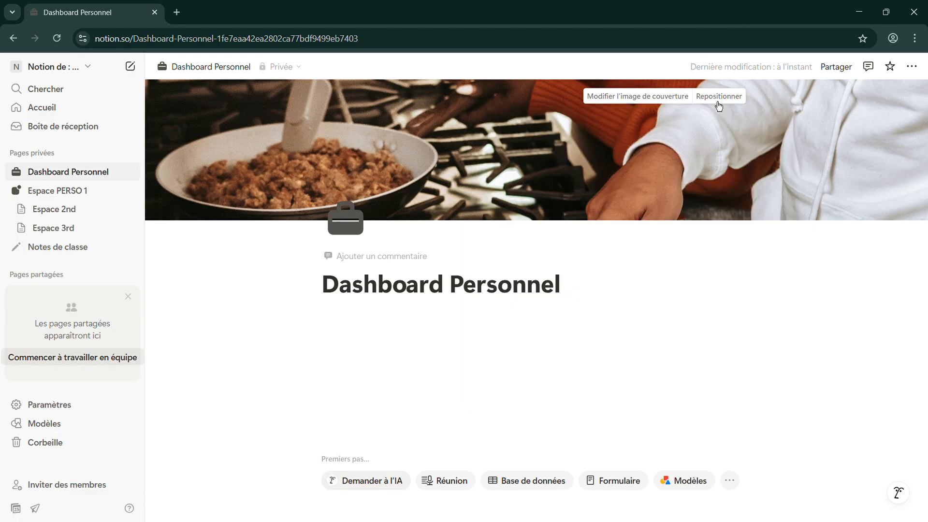
click(719, 102)
drag(556, 126, 639, 521)
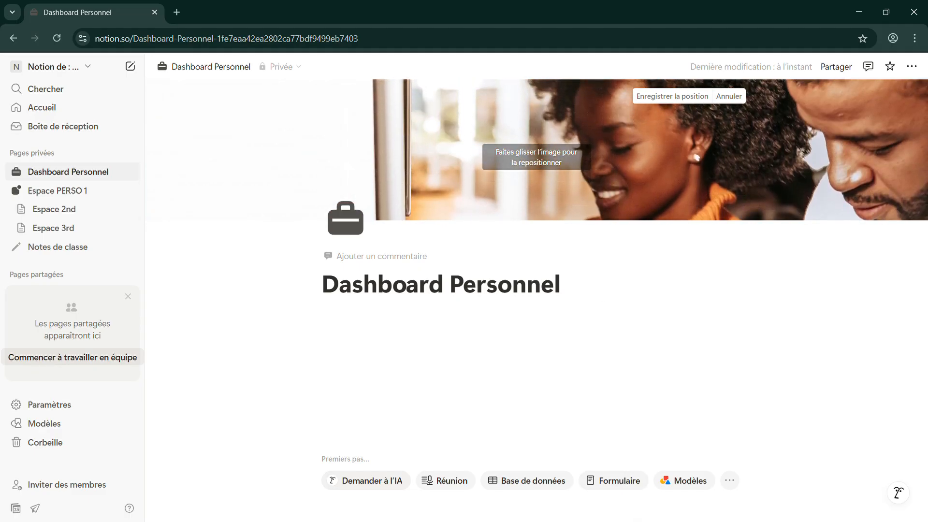
- Insert a callout block (Encadré) below the page title with the text "Bienvenue sur mon espace personnel !"
click(536, 377)
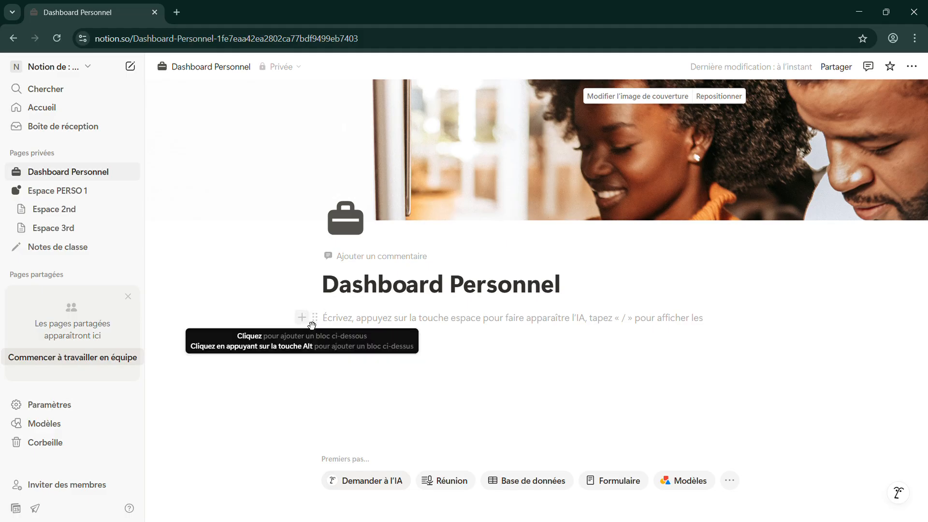
click(312, 324)
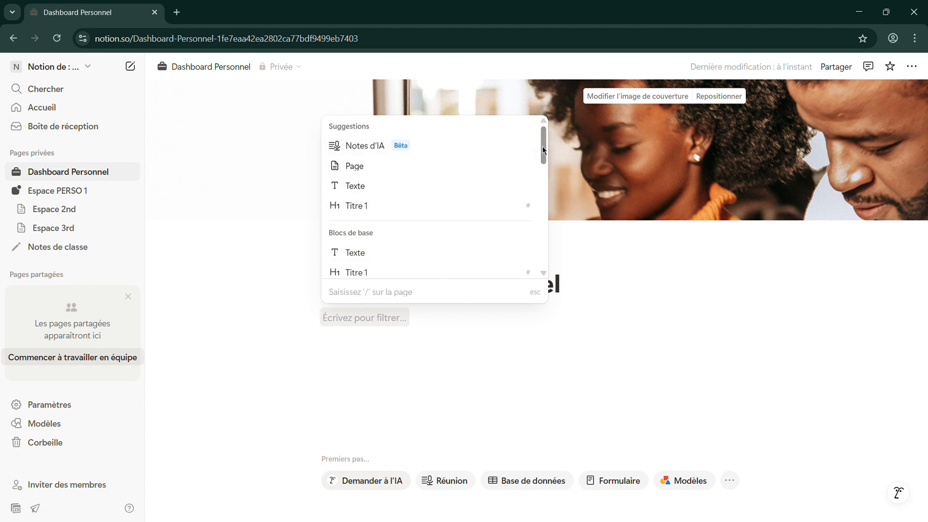
drag(543, 149, 545, 206)
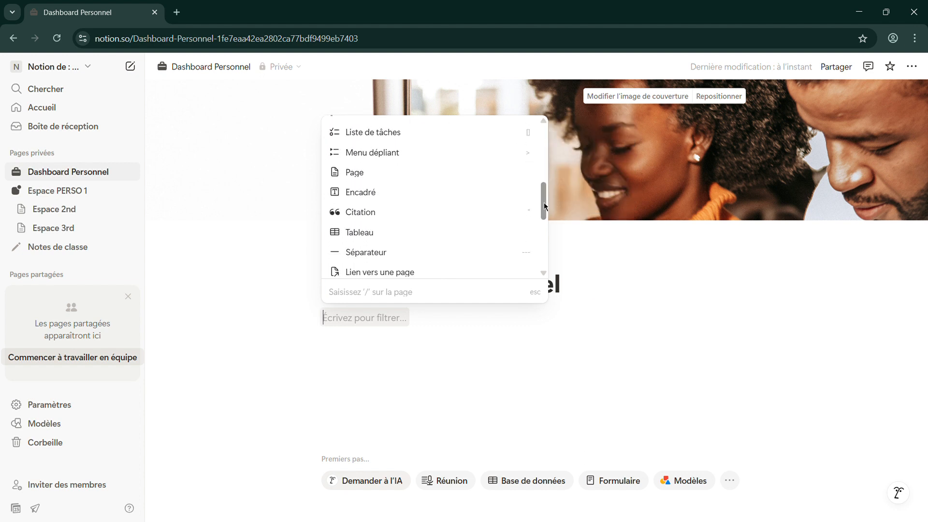
click(387, 197)
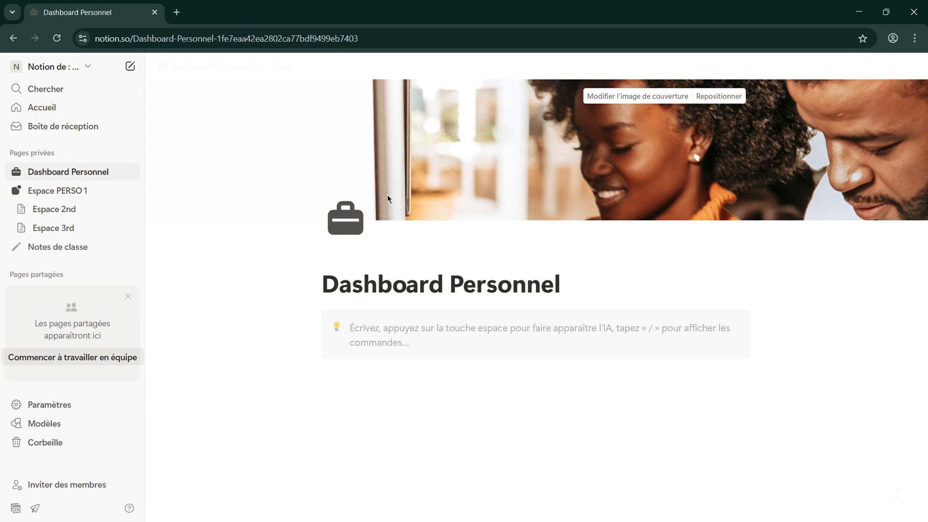
text(Bie)
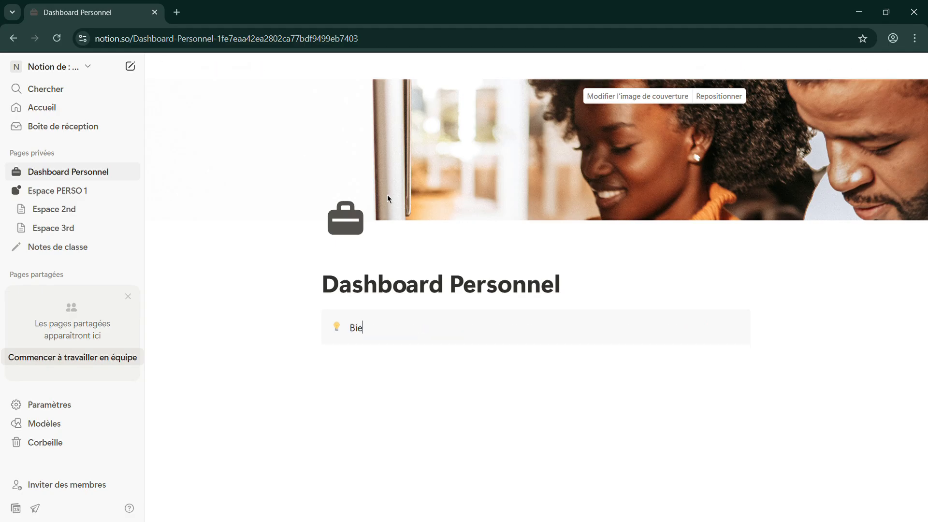
text(nvenue sur mon espace pers)
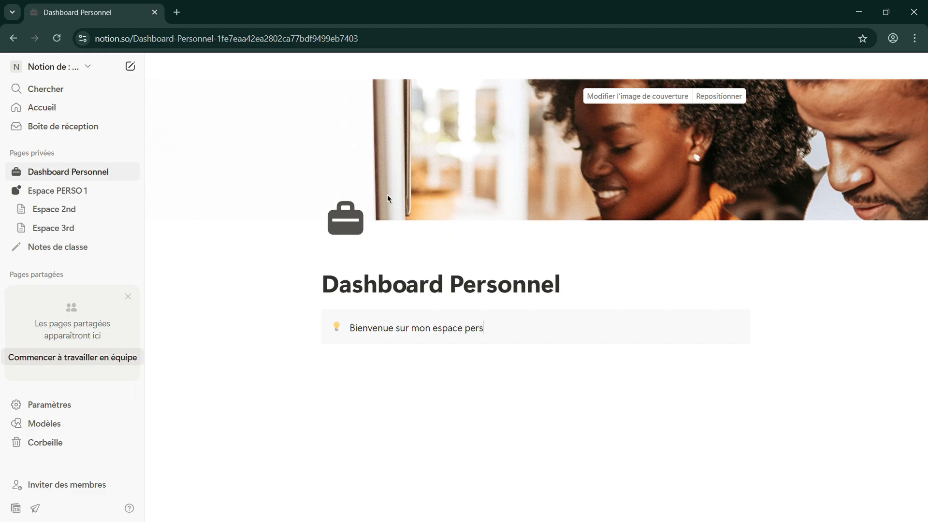
text(onnel)
text( !)
- Add a second line to the callout: "Ici, j'organise ma journée et mon temps pour accroître ma productivité."
text(I)
text(ci)
text(, j)
text('organ)
text(ise)
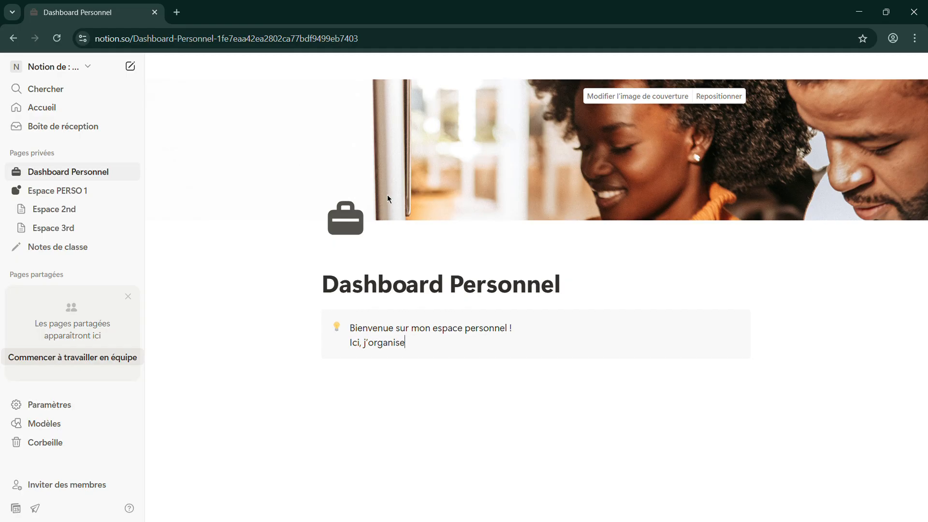
text( ma journée et mon tem)
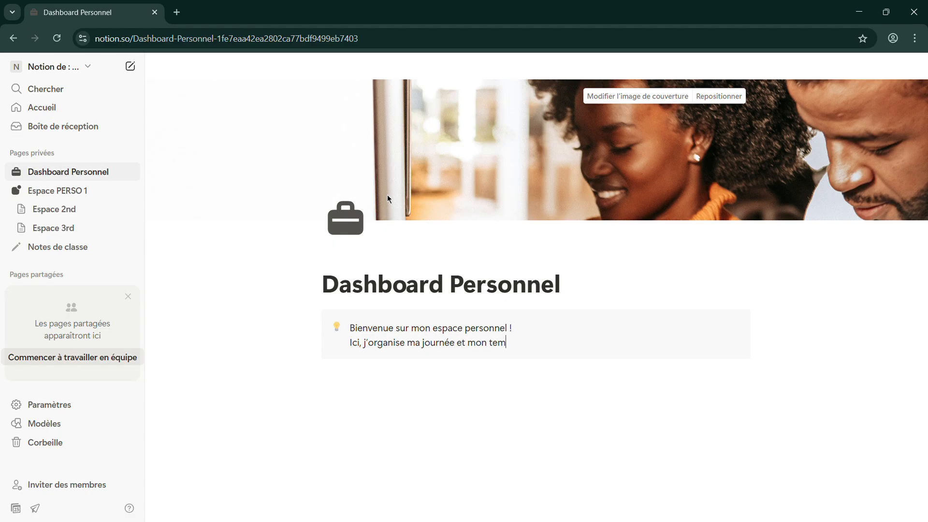
text(ps pour accroître ma pro)
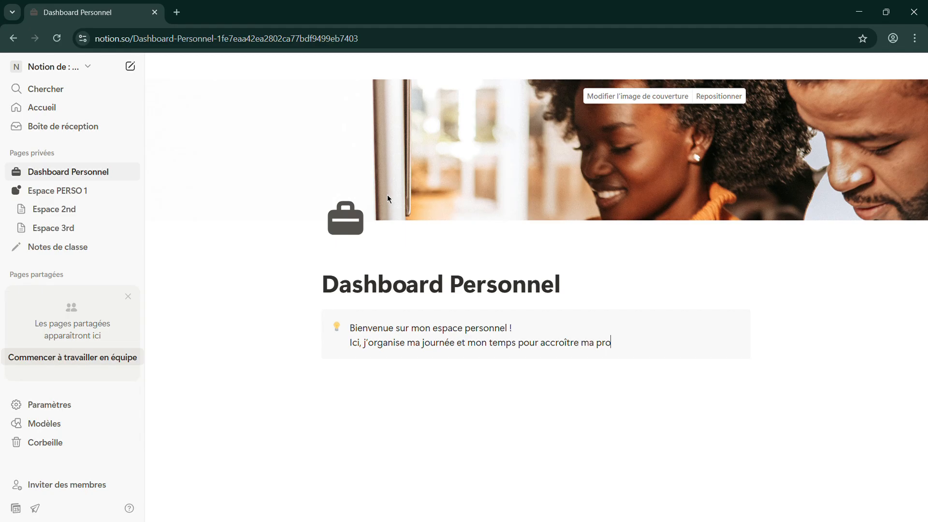
text(ductivité)
text(.)
- Add a third line to the callout: "C'est parti pour une journée efficace !"
key(shift+Return)
text(C'est parti p)
text(u)
key(BackSpace)
text(r)
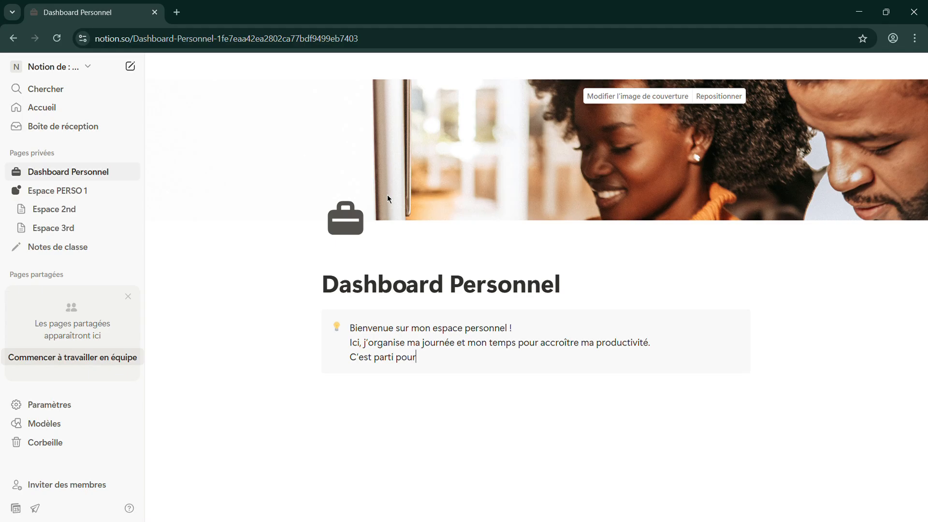
text( une journée efficace !)
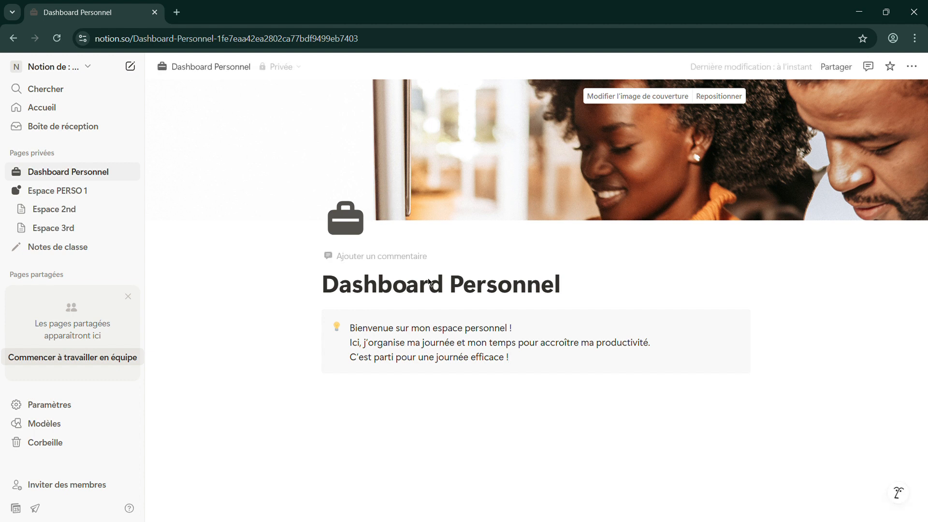
- Make the callout's last line, "C'est parti pour une journée efficace !", bold
drag(528, 370, 354, 367)
key(ctrl+b)
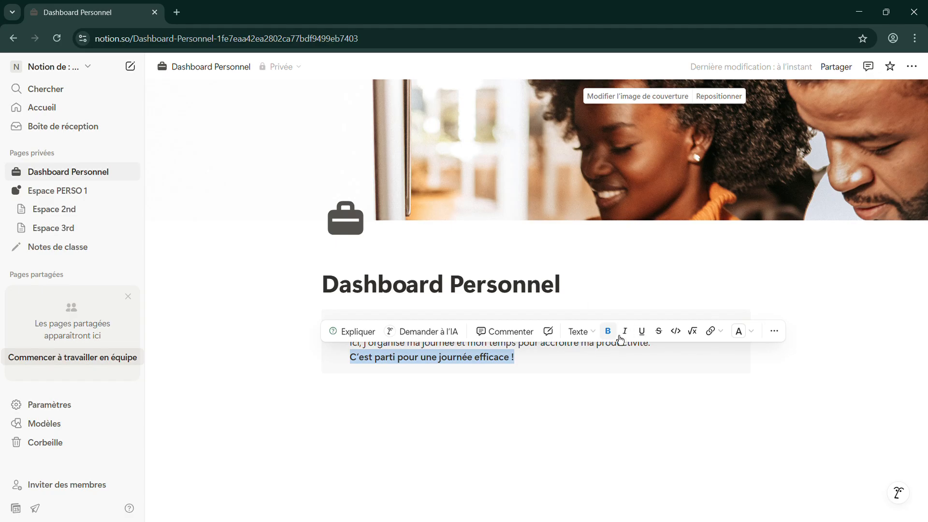
drag(529, 367, 357, 363)
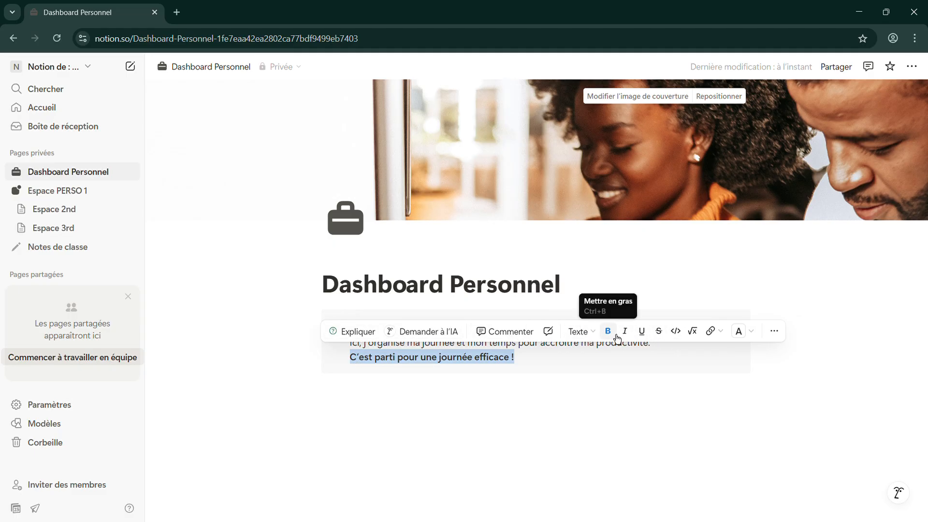
click(567, 358)
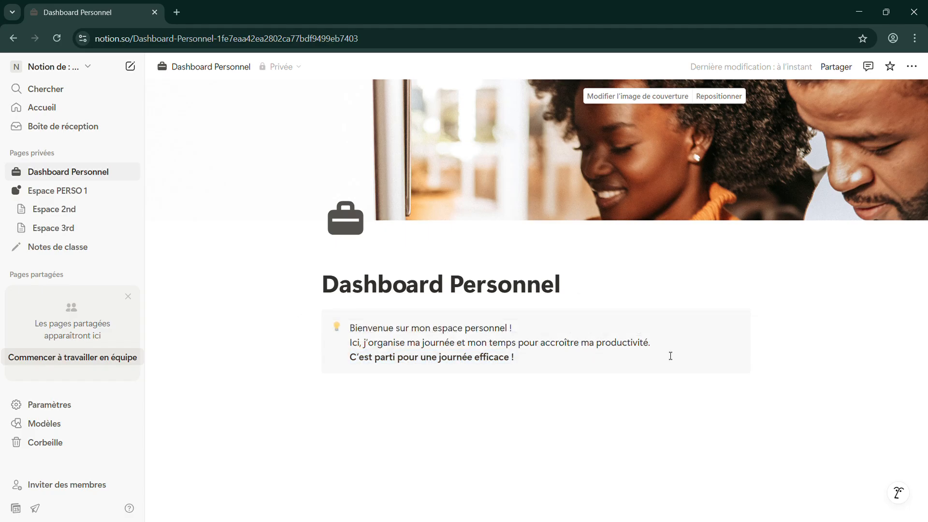
- Italicize the callout's second line, "Ici, j'organise ma journée et mon temps pour accroître ma productivité."
drag(666, 349, 355, 351)
click(661, 321)
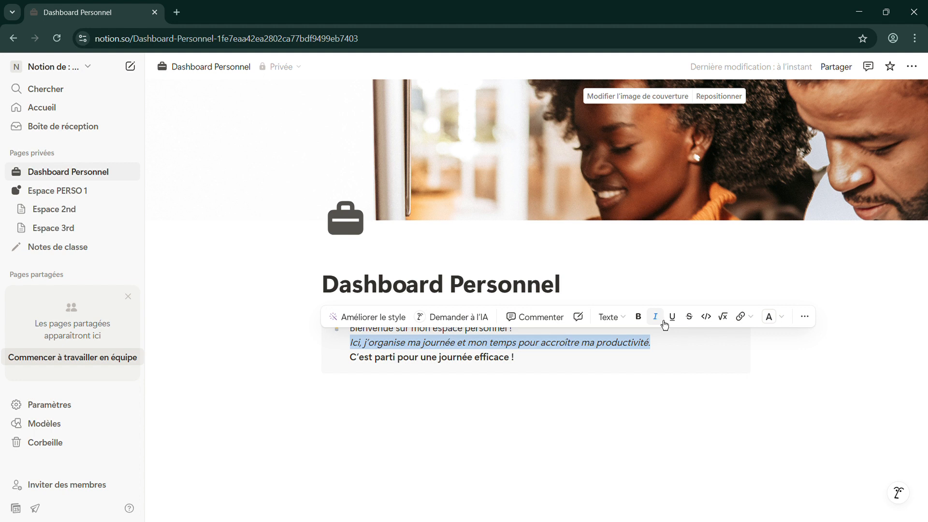
click(806, 319)
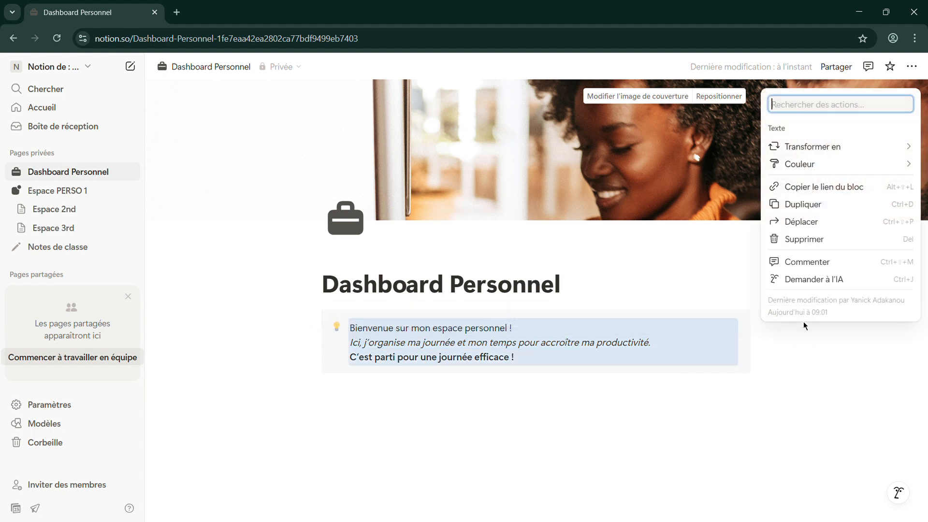
click(457, 346)
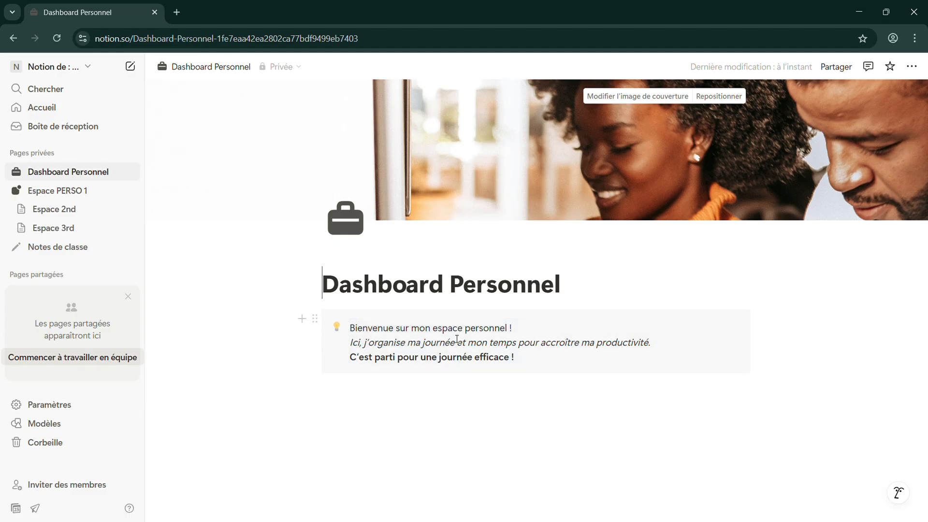
click(409, 420)
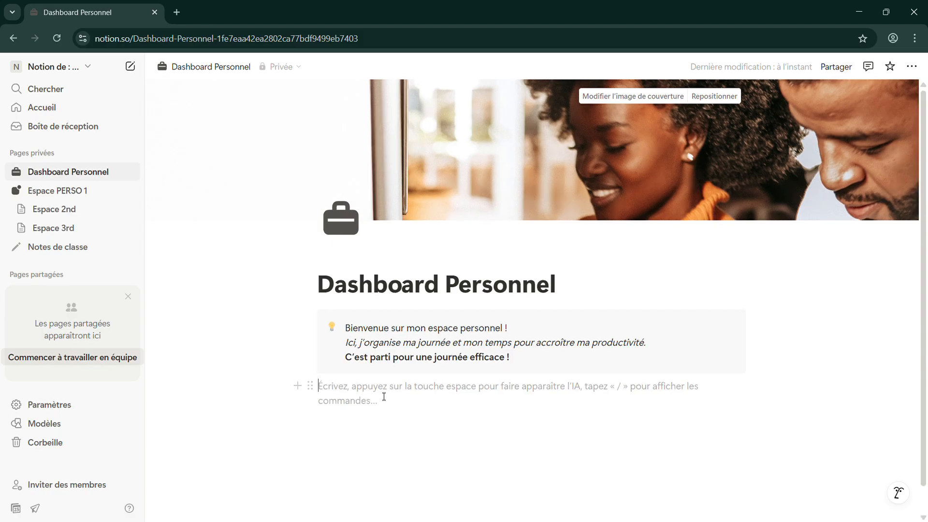
click(306, 388)
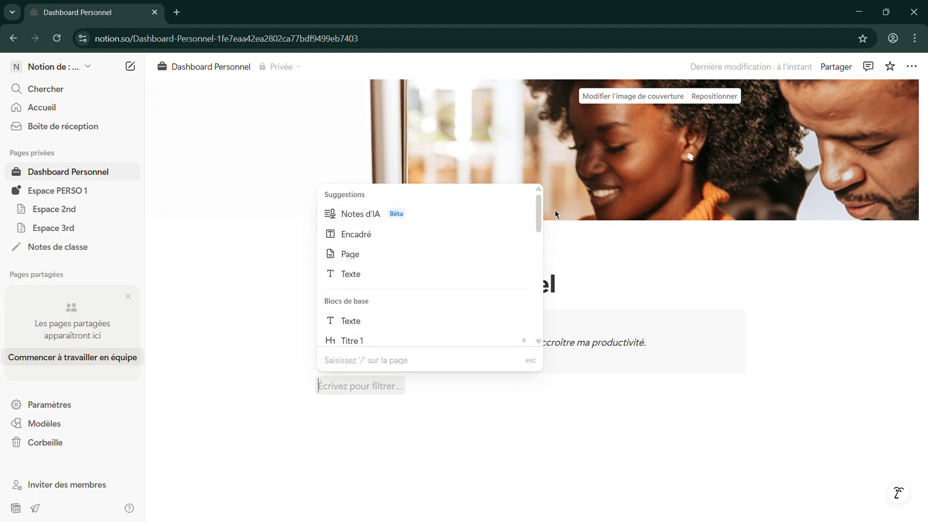
drag(539, 214, 535, 257)
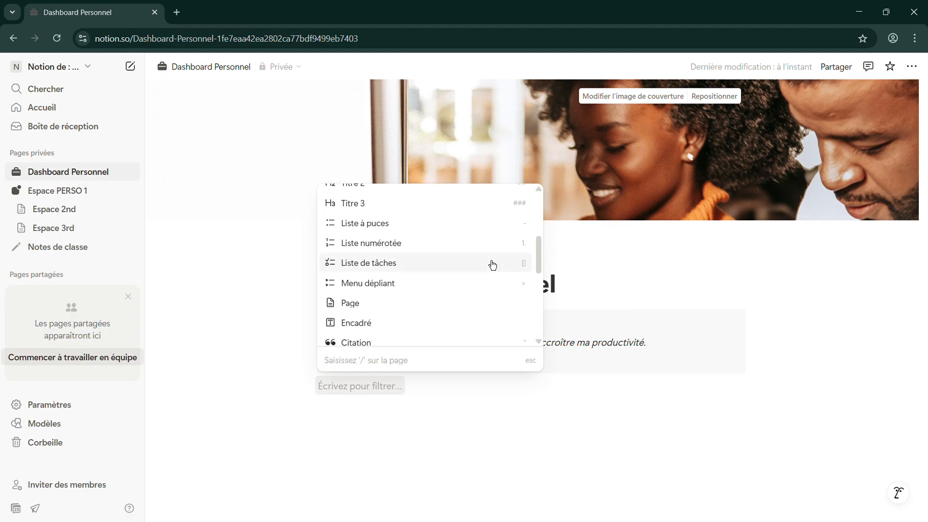
click(381, 274)
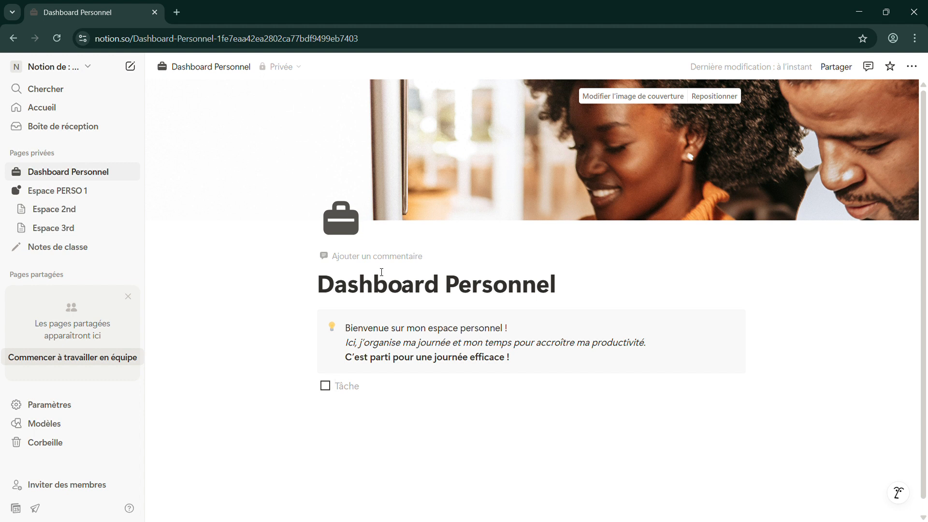
key(BackSpace)
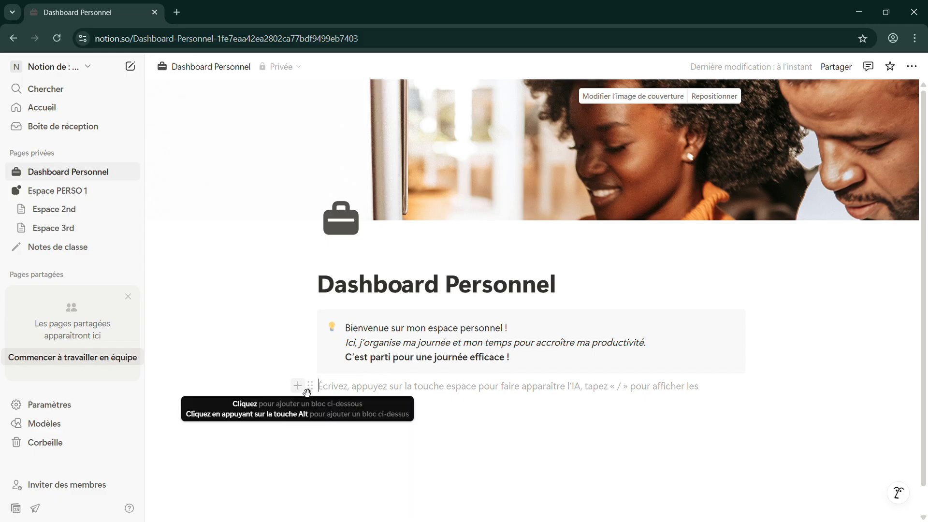
- Insert a bulleted list item (Liste à puces) below the callout with the text "To-do list of the day", and end the list
click(307, 390)
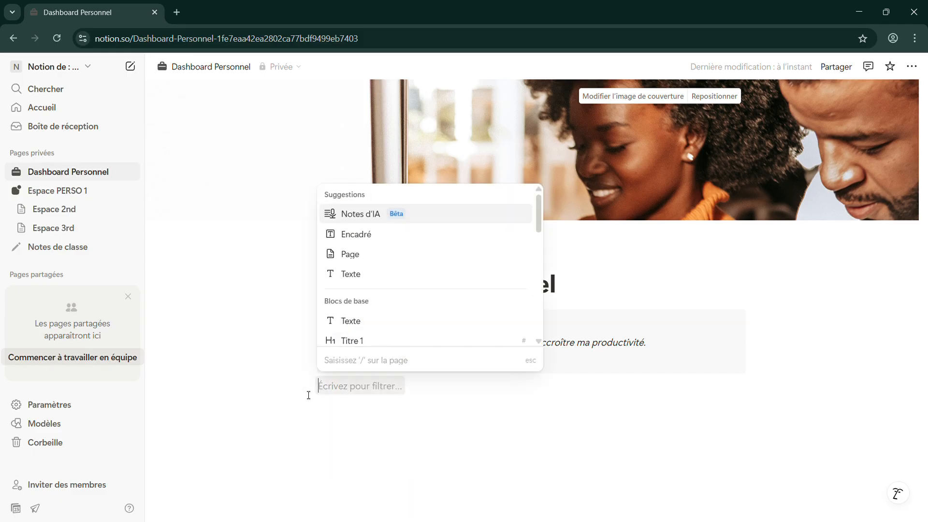
drag(537, 213, 515, 250)
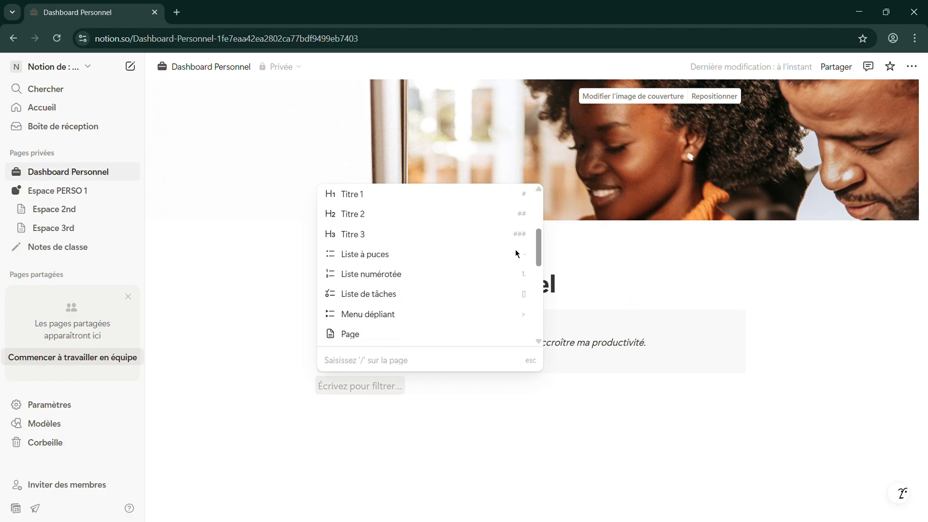
click(419, 255)
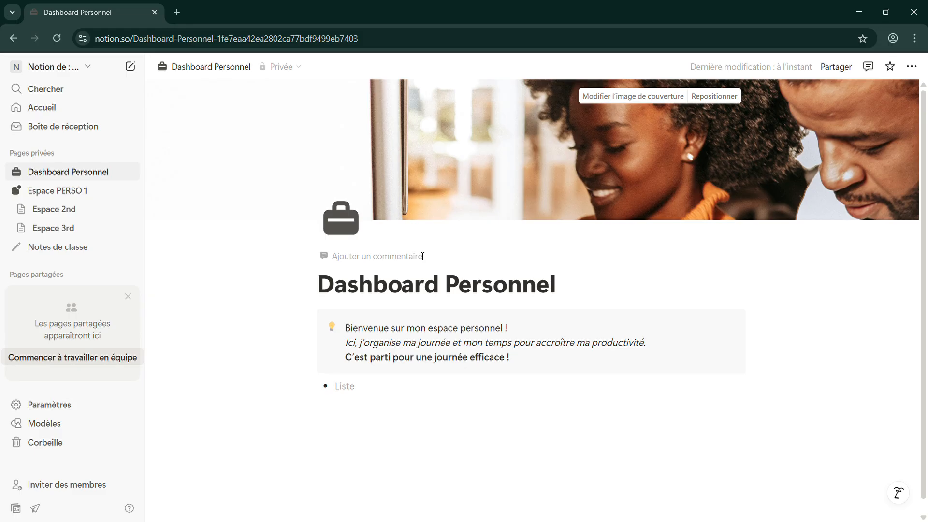
text(Lis)
key(BackSpace)
key(BackSpace)
key(BackSpace)
text(T)
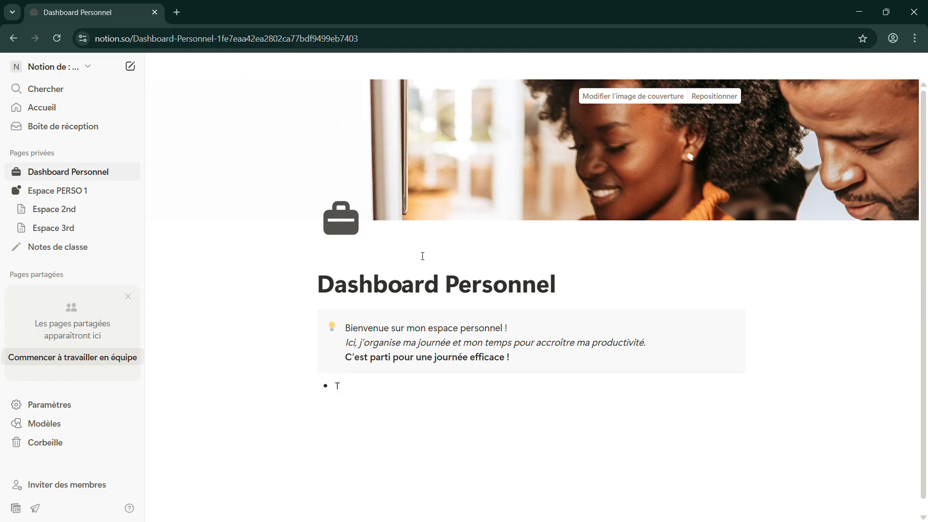
text(o-do list of the day)
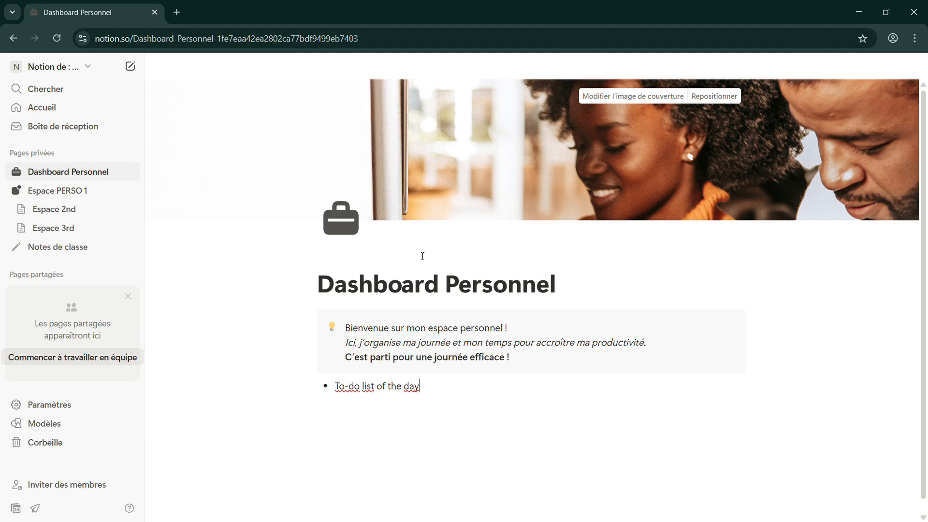
key(Return)
key(Return)
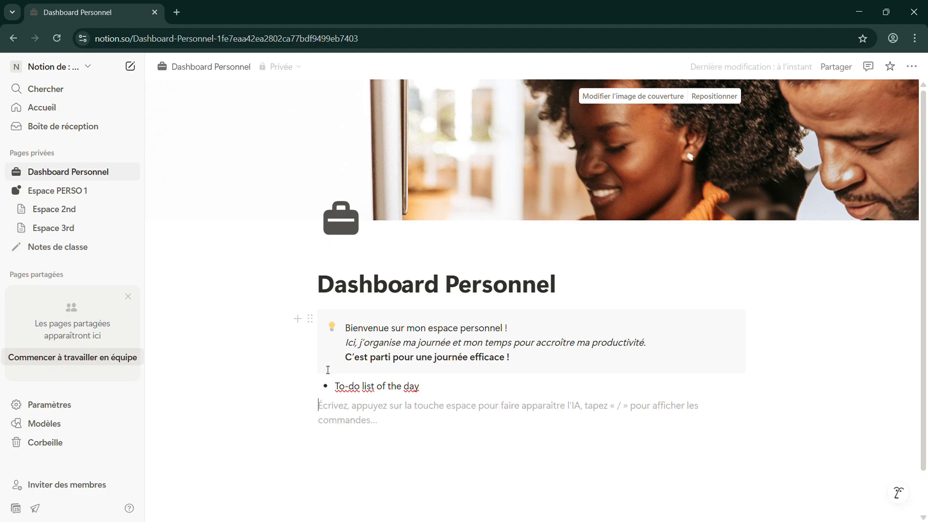
- Insert an empty to-do list block (Liste de tâches) below the "To-do list of the day" line
click(304, 408)
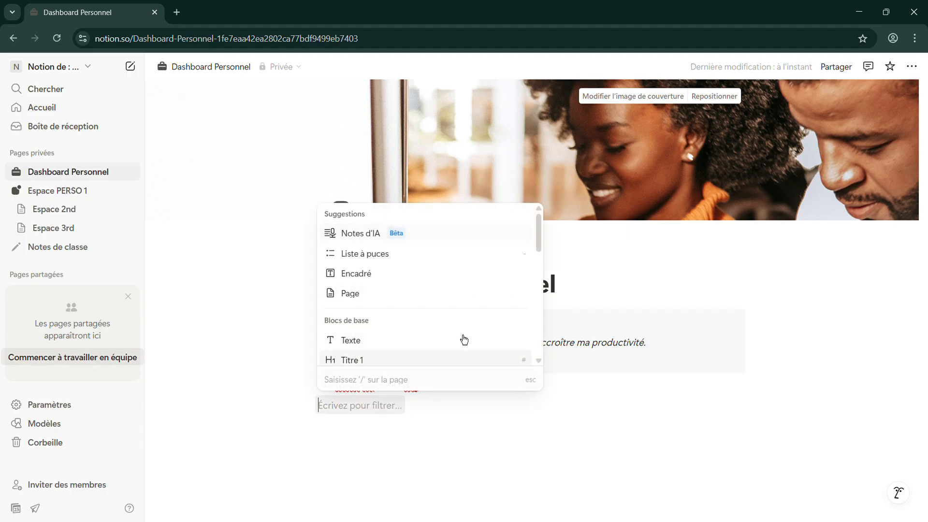
drag(540, 241, 535, 294)
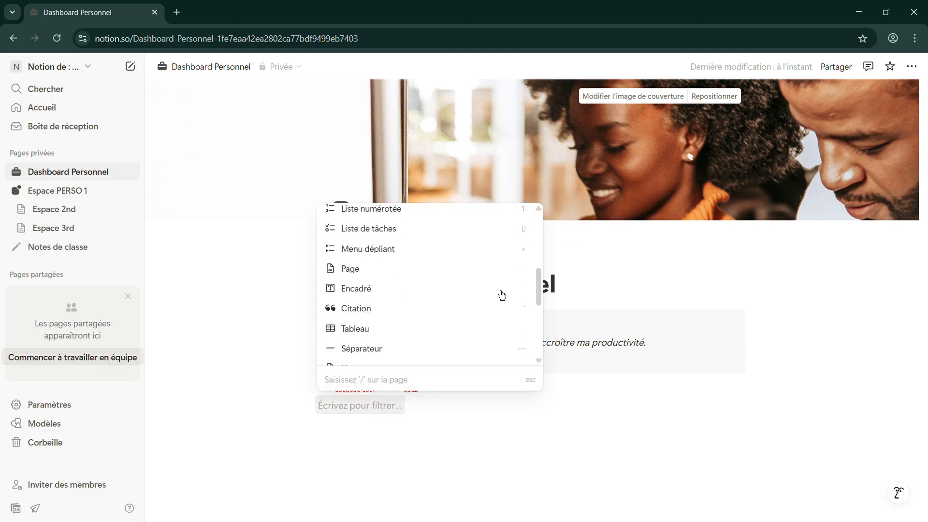
click(408, 234)
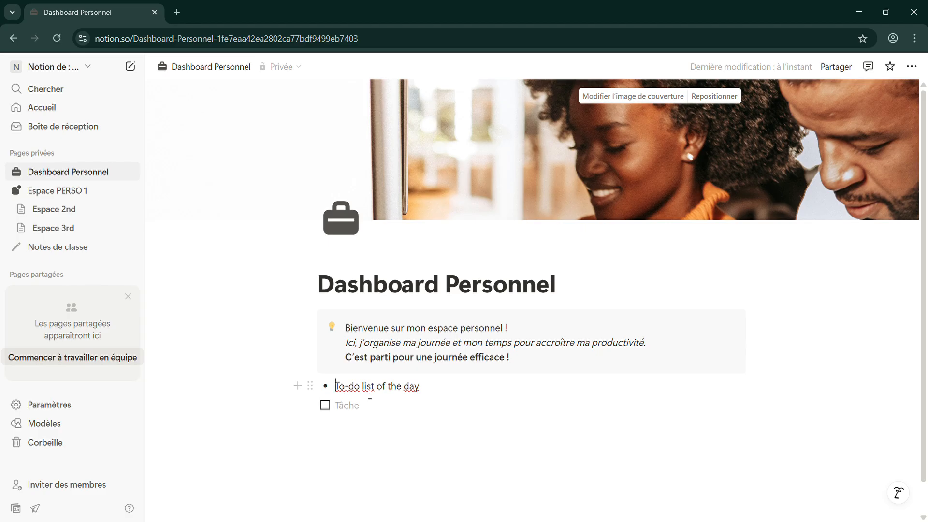
- Turn the "To-do list of the day" bullet into a Titre 3 heading
click(335, 396)
click(310, 387)
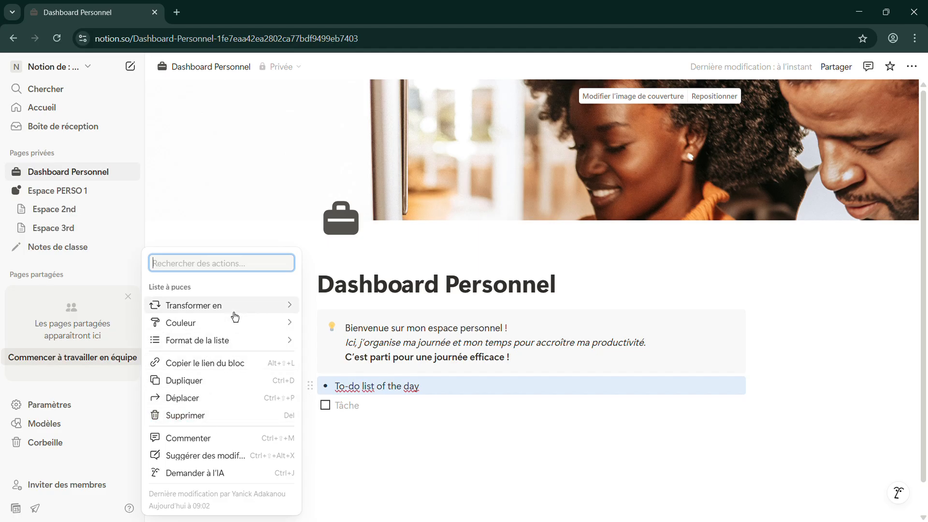
mouse_move(237, 315)
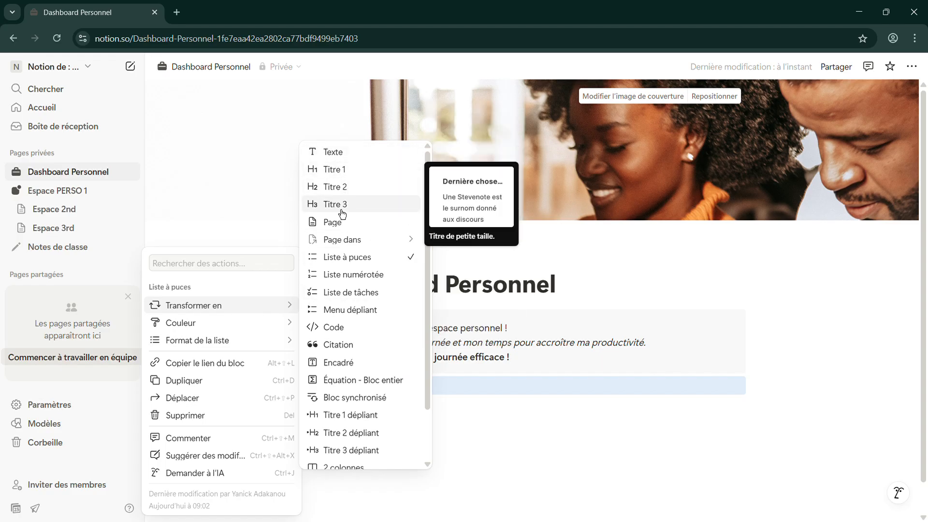
click(367, 210)
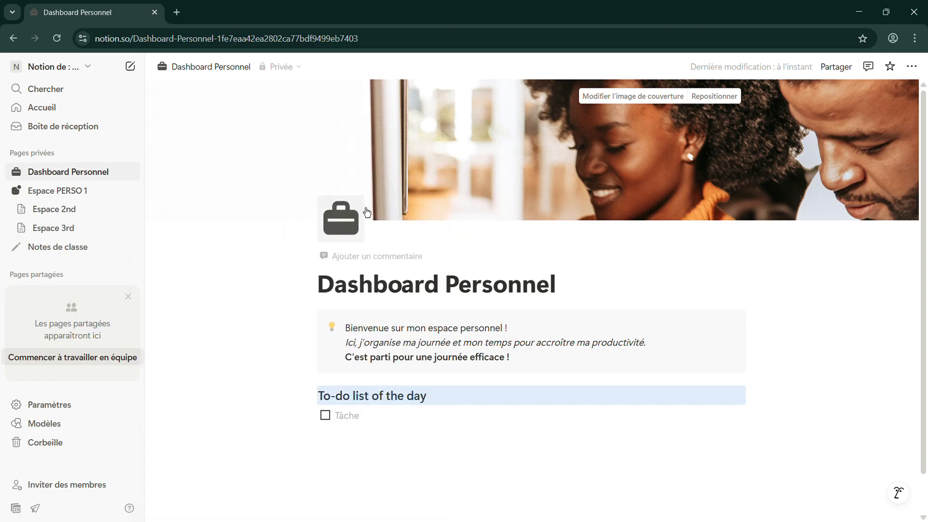
- Enter three to-do items under the heading: "Terminer les tâches importantes", "Vérifier mes rendez-vous" and "Prendre une pause"
click(351, 426)
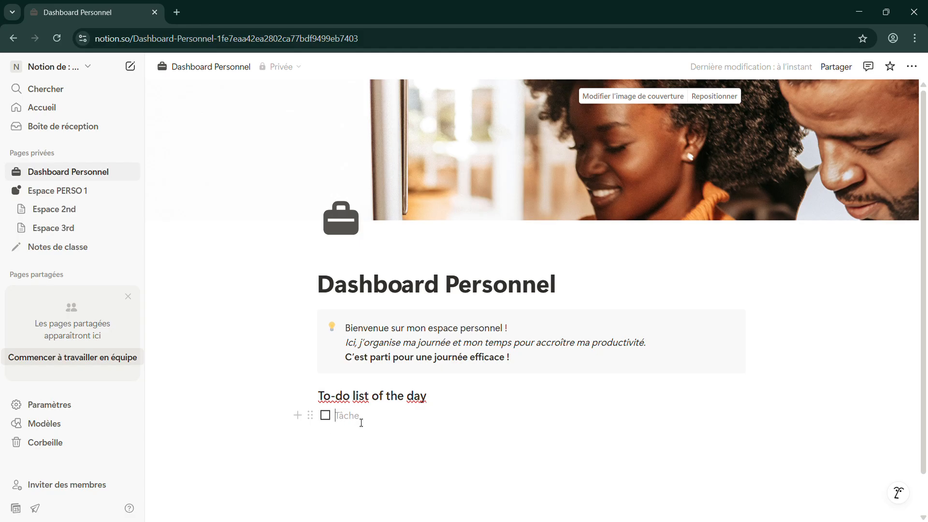
text(Terminer les t)
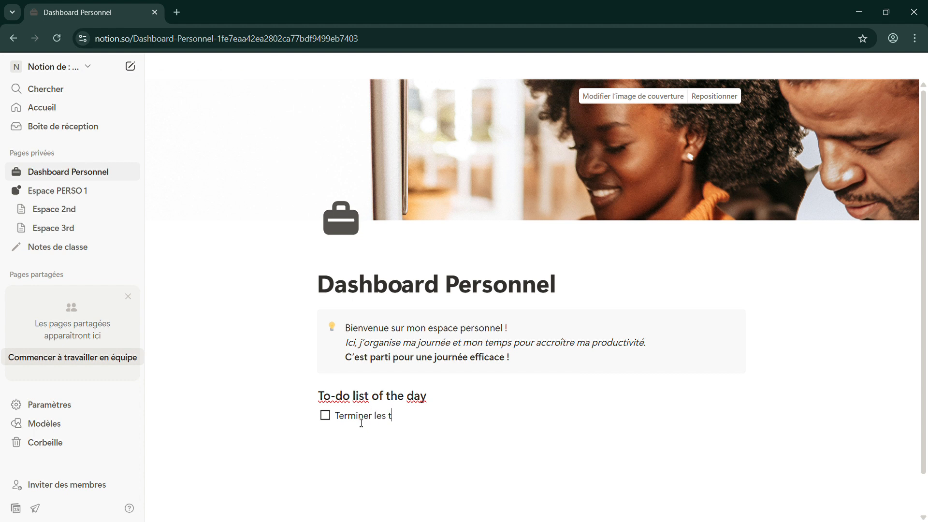
text(âches importantes)
key(Return)
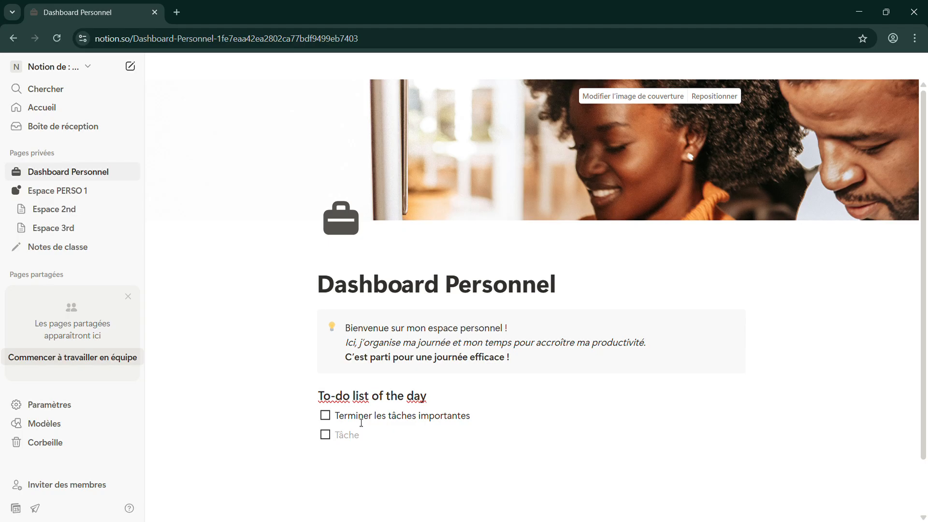
text(Vérifier mes r)
text(endez-vous)
key(Return)
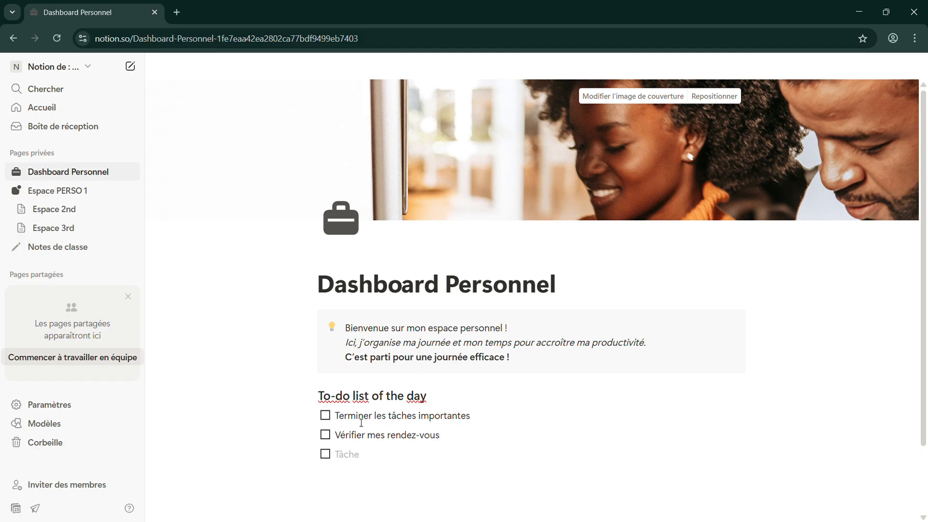
text(Prendre une pause)
- Insert a quote block (Citation) below the last to-do item
scroll(361, 423, down, 2)
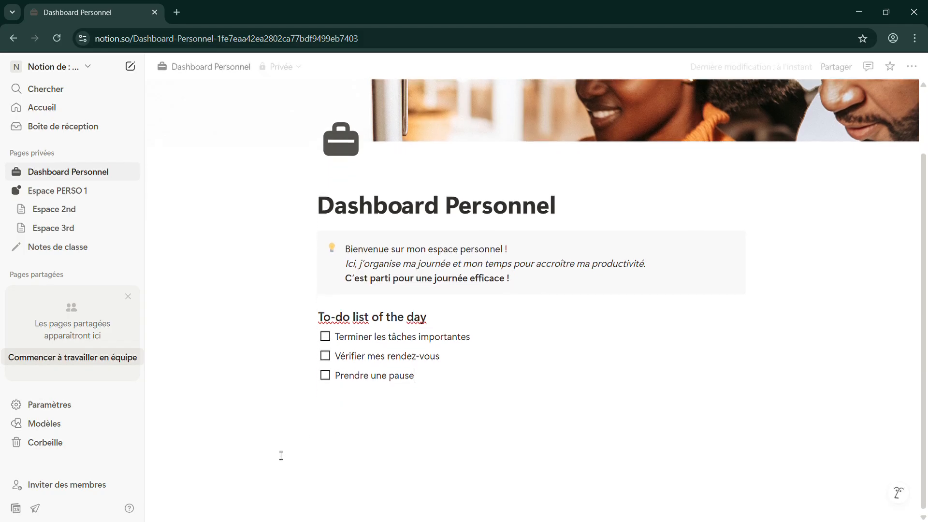
click(342, 410)
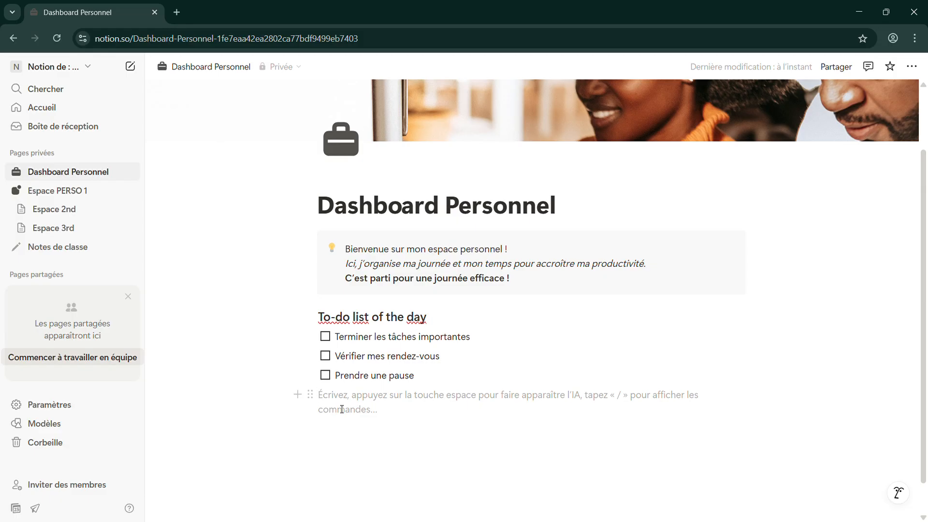
click(306, 401)
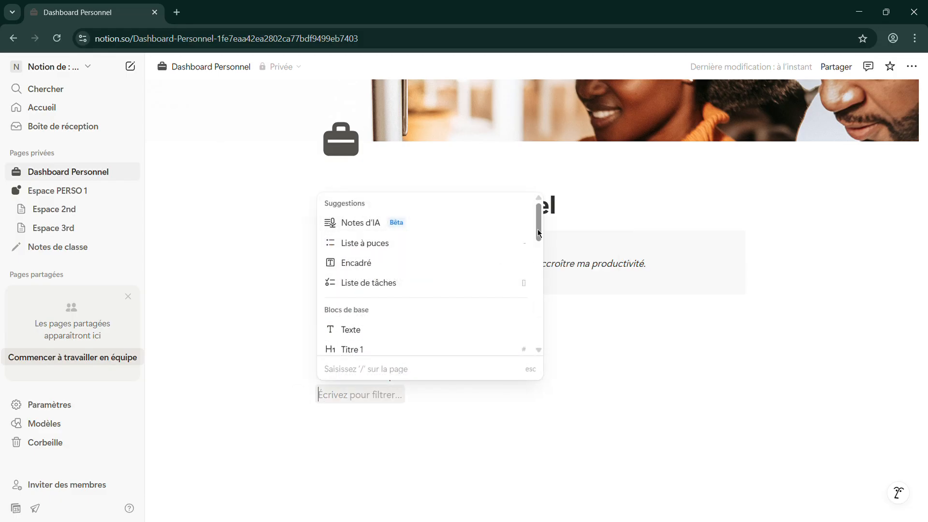
text(c)
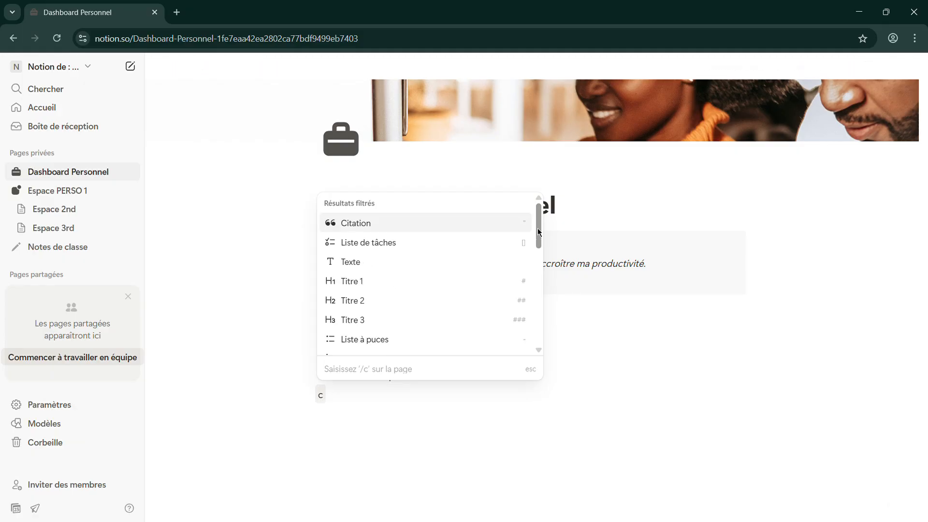
click(408, 228)
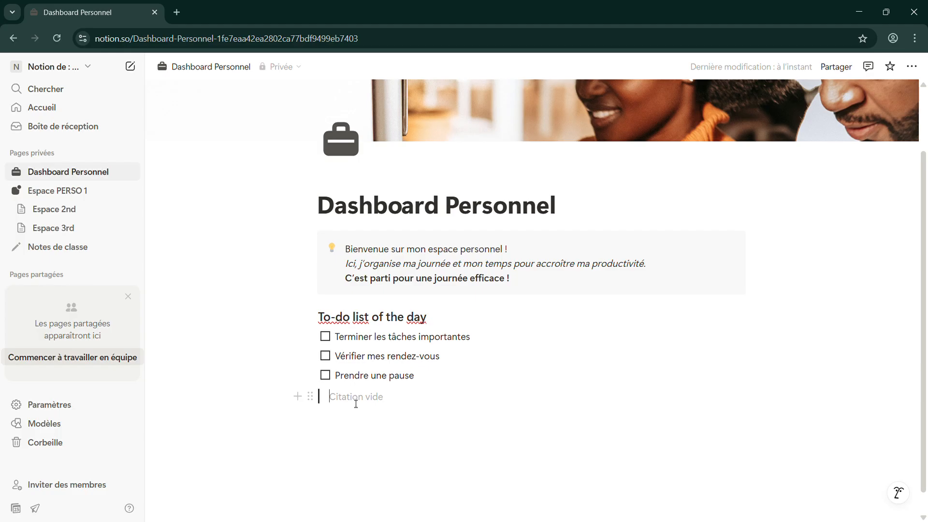
- Fill the quote block with “Le succès n’est pas la clé du bonheur. Le bonheur est la clé du succès.” - Albert Schweitzer, and start a new line below it
text(')
key(BackSpace)
text(“)
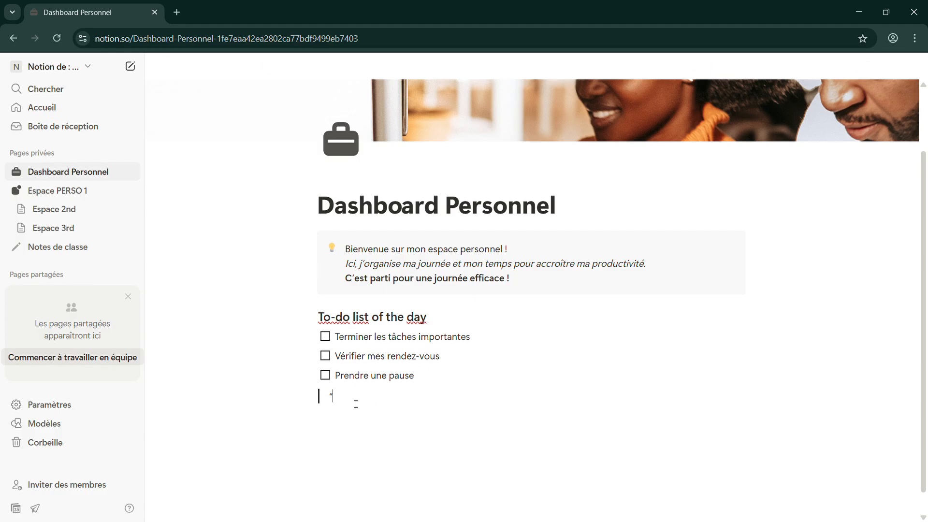
text(Le succès n’est pas la clé du bo)
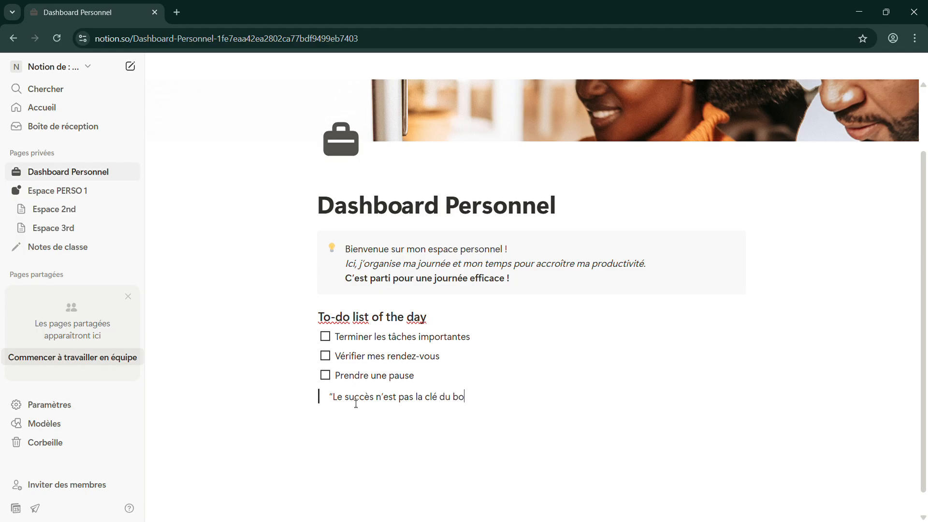
text(nheur. Le bonheur est la cl)
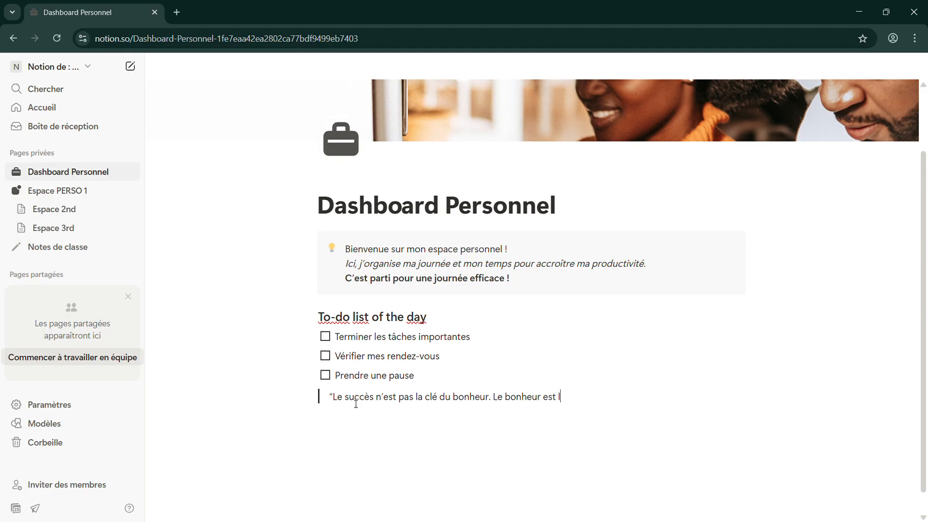
text(é du s)
text(ucc)
text(ès)
text(.")
text( -)
text( Alber)
text(t)
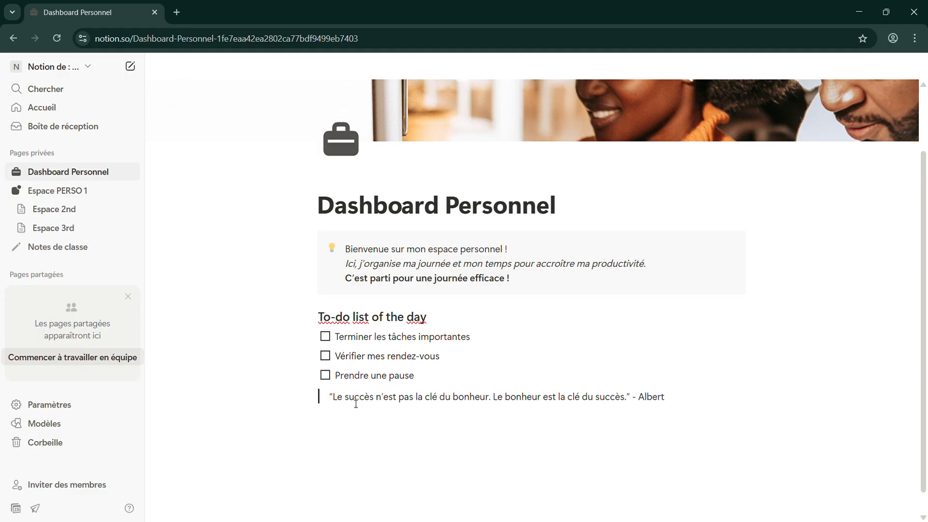
text( Schwzeitzer)
key(BackSpace)
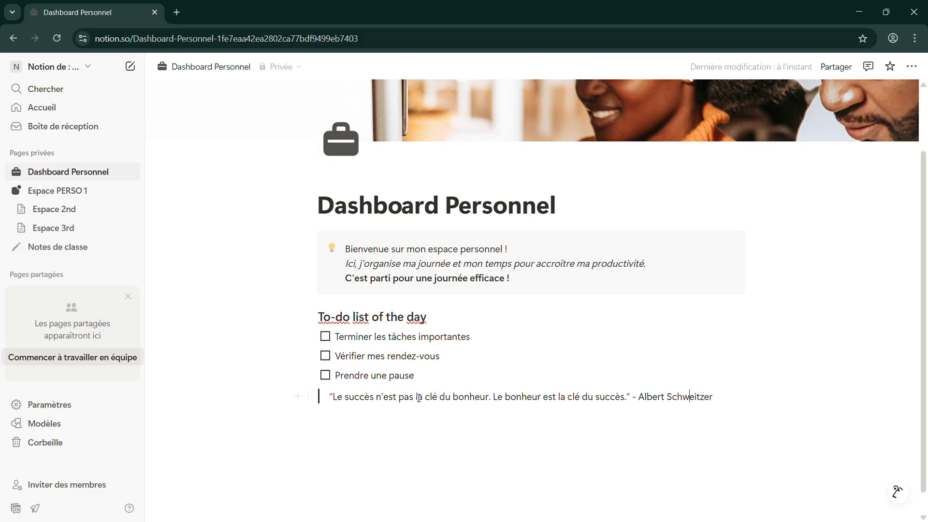
click(342, 437)
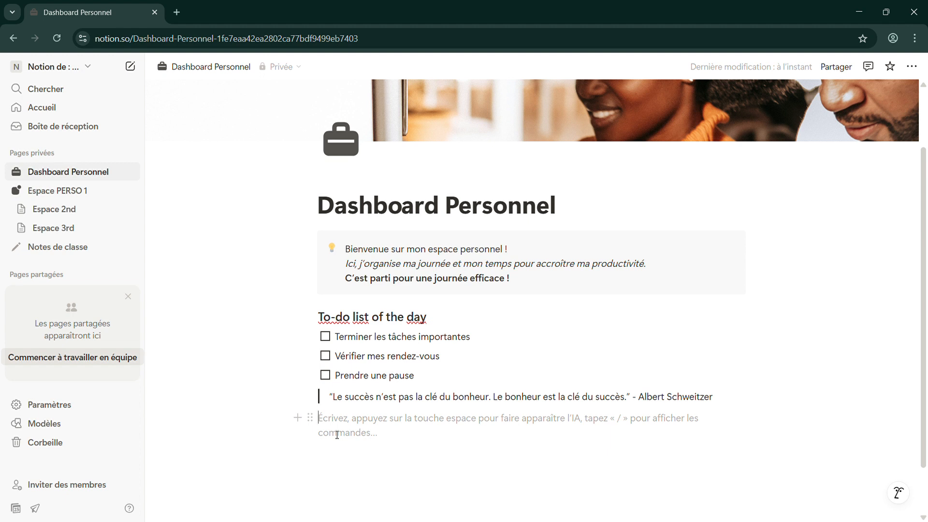
- Insert a calendar view database below the quote and dismiss its data source setup
click(306, 421)
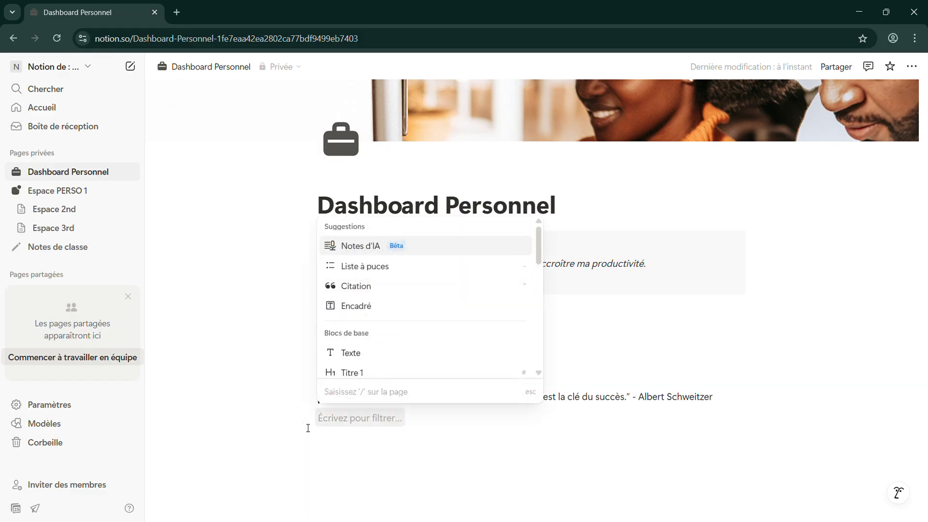
text(ca)
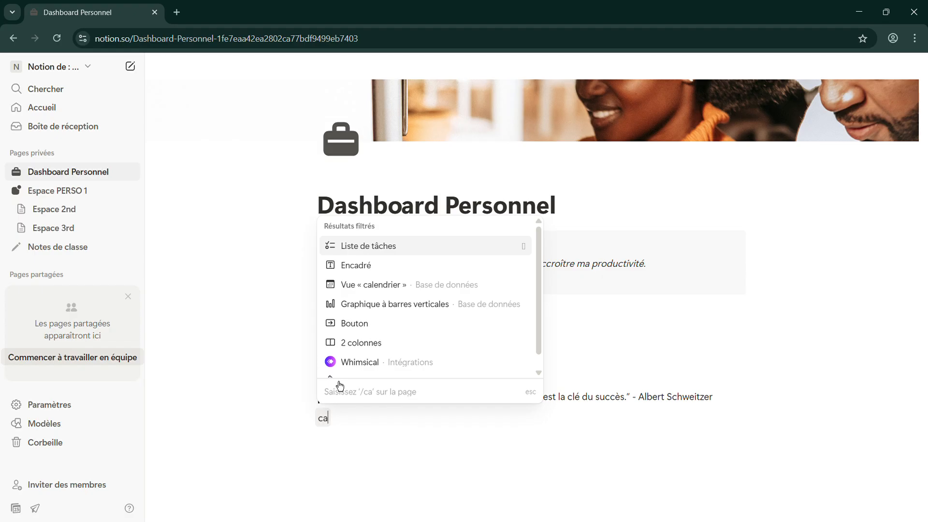
text(l)
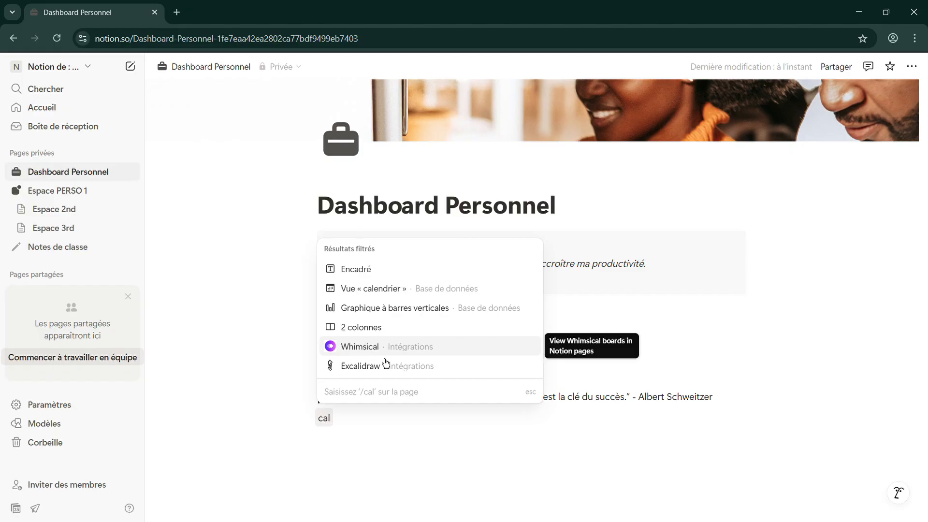
click(383, 299)
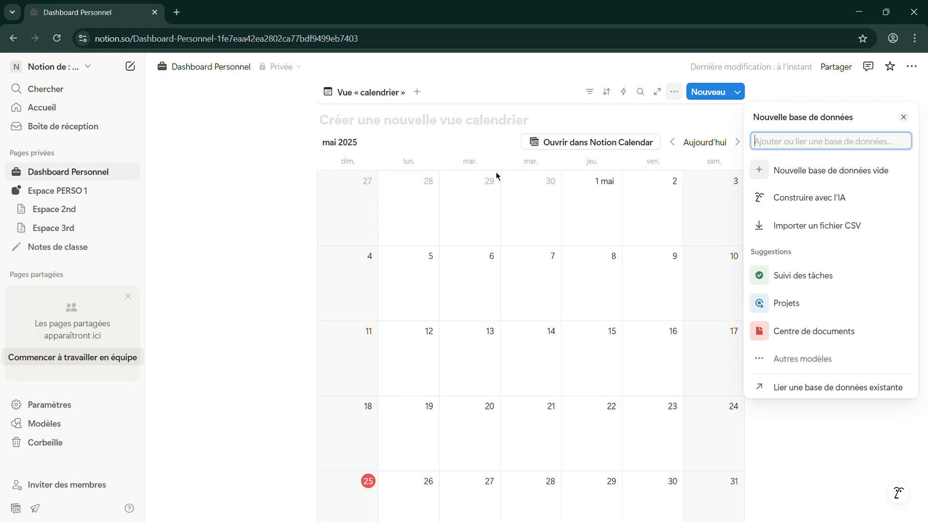
click(906, 124)
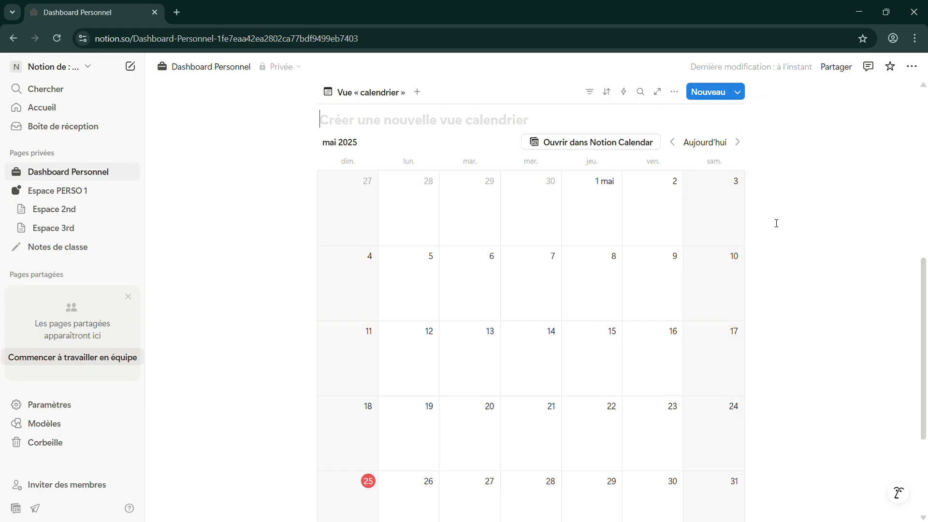
- Title the new calendar database "Mon calendrier"
scroll(777, 223, up, 5)
scroll(776, 223, down, 10)
scroll(776, 224, up, 7)
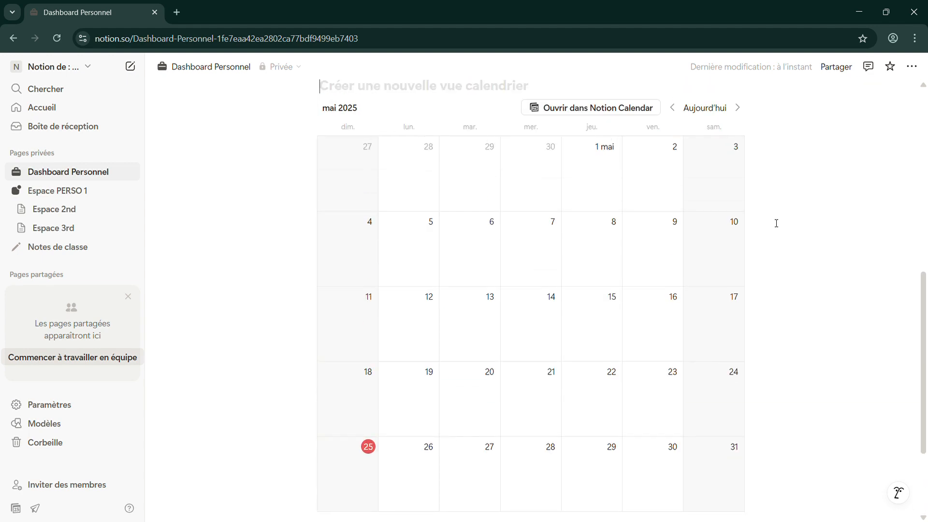
text(Mon)
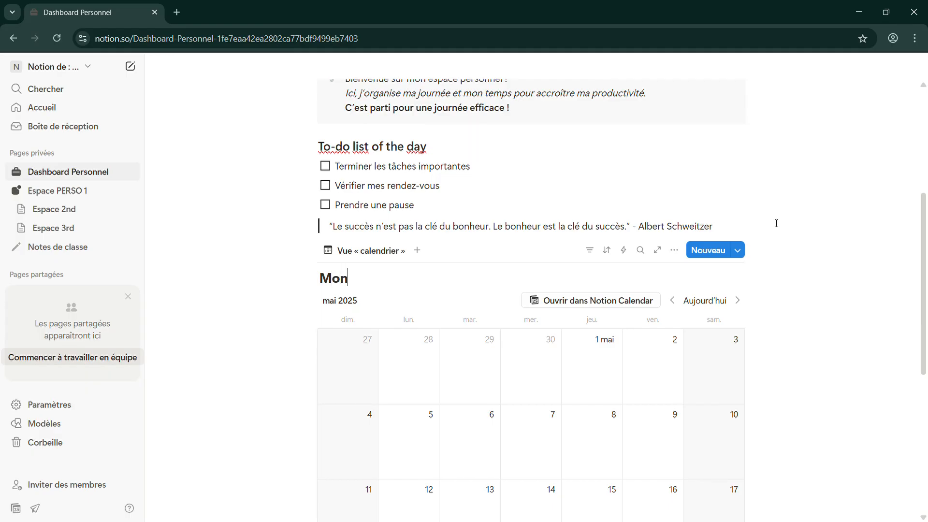
text( calendrier)
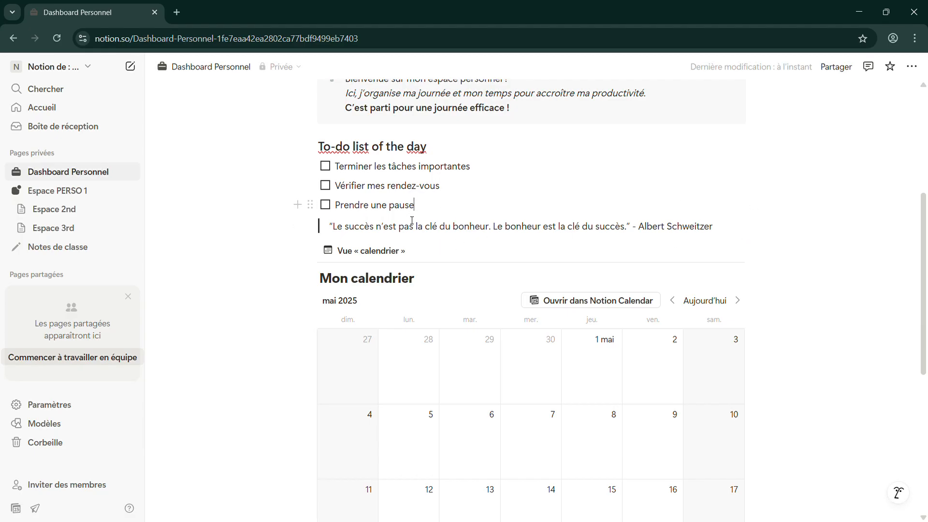
- Add an empty text line below the "Prendre une pause" item and another below the quote
key(Return)
key(BackSpace)
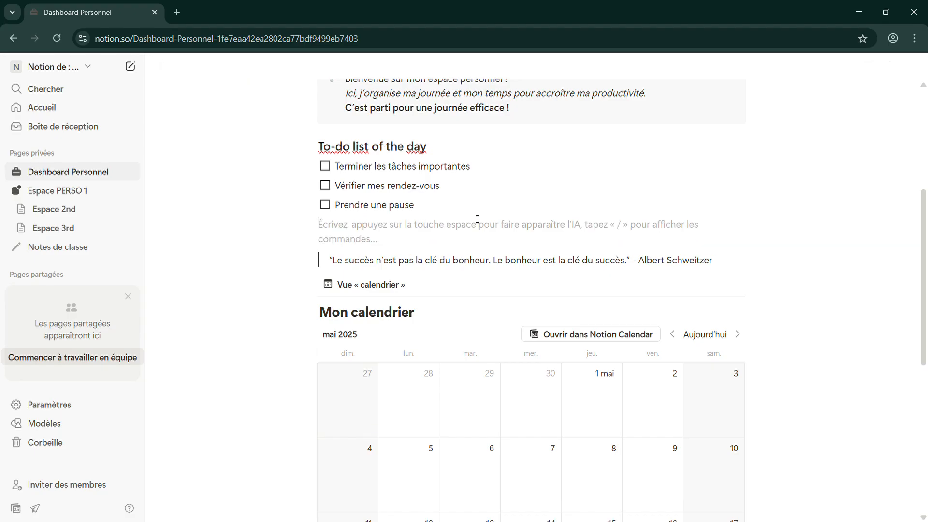
click(729, 271)
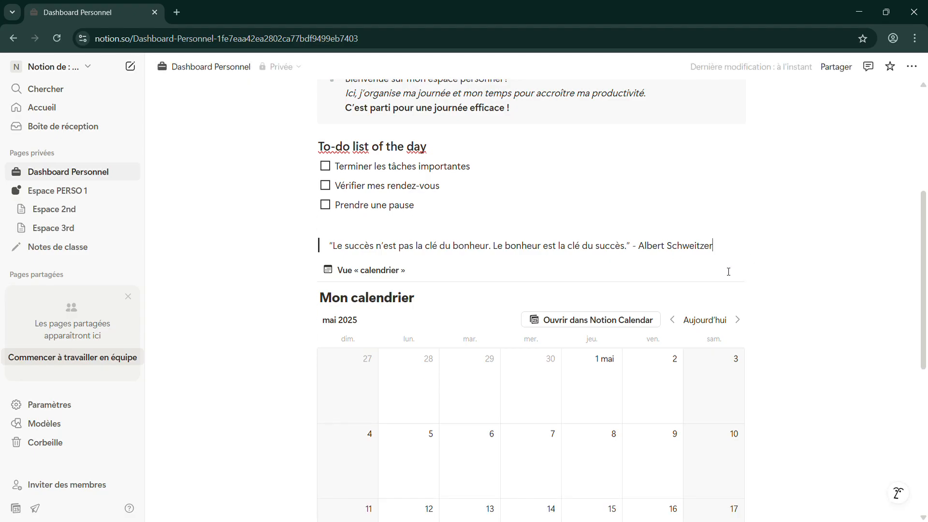
key(Return)
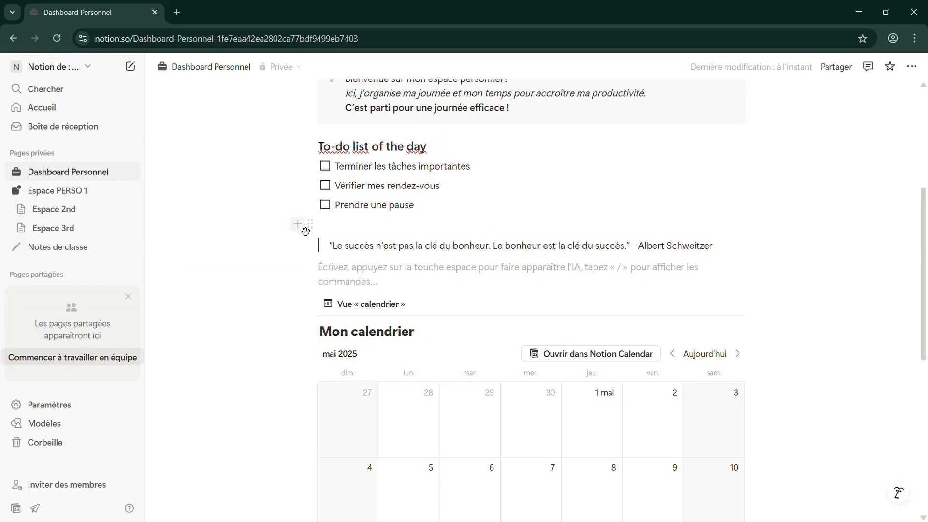
- Insert a divider (Séparateur) below the to-do list and another one below the quote
click(304, 227)
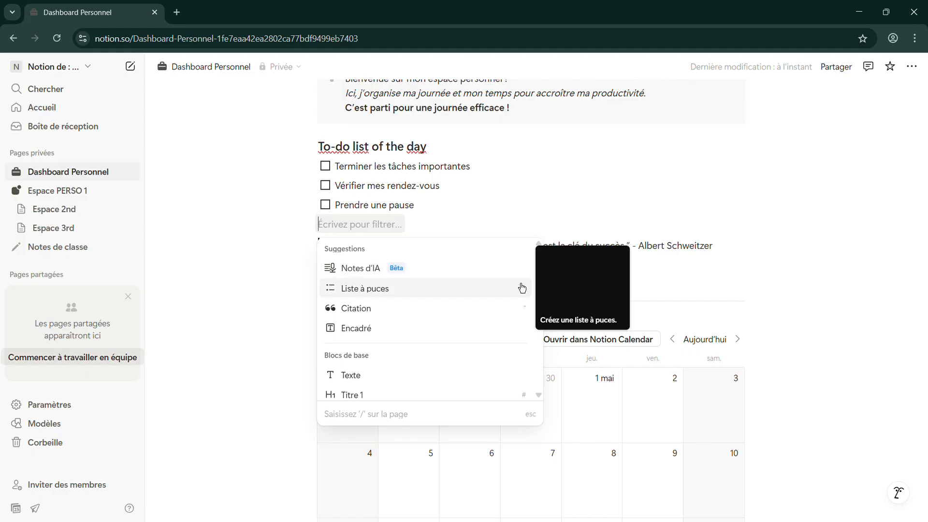
drag(538, 273, 538, 333)
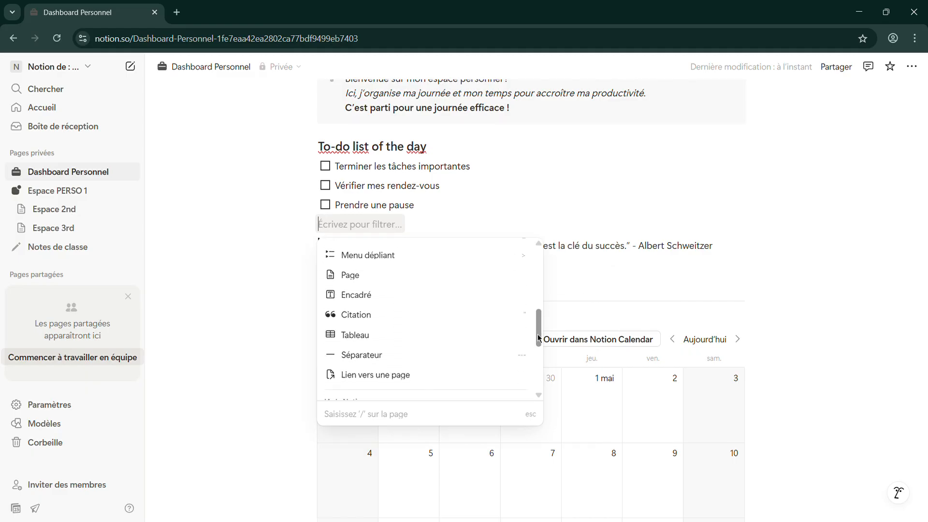
click(340, 363)
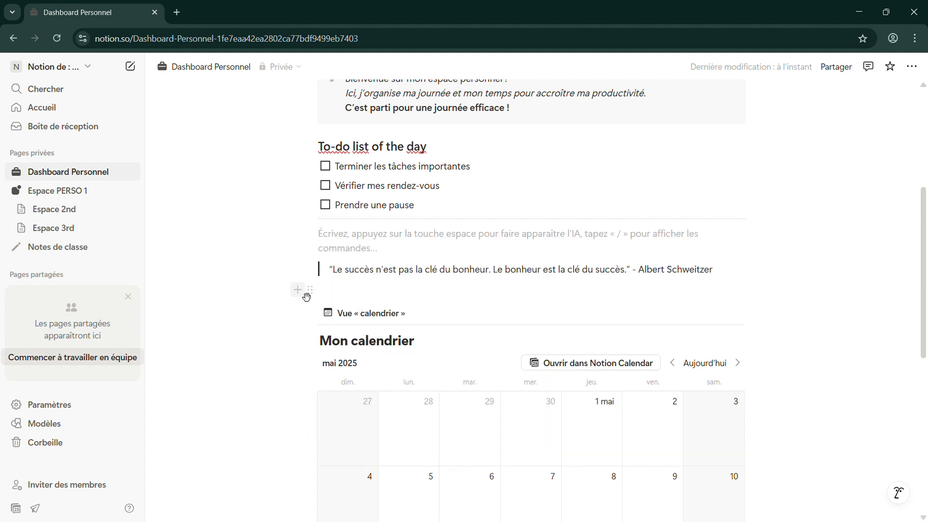
click(297, 289)
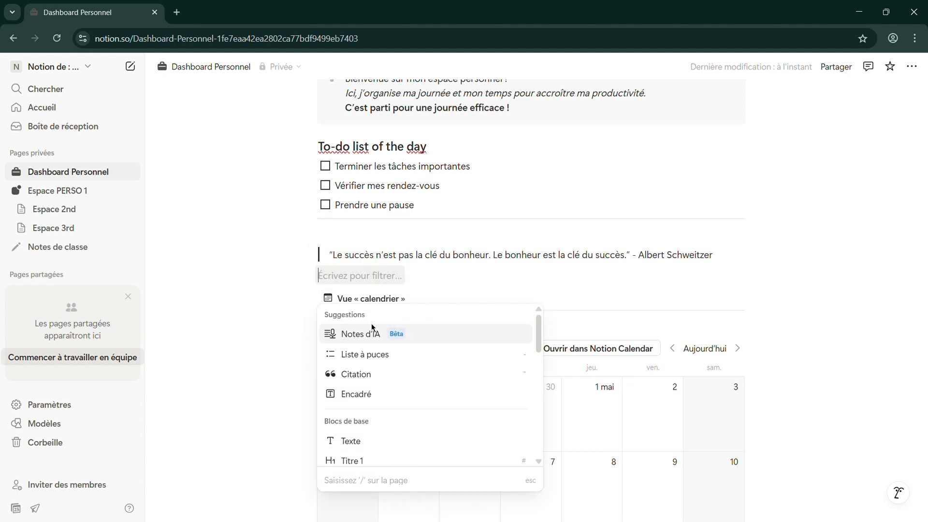
text(sé)
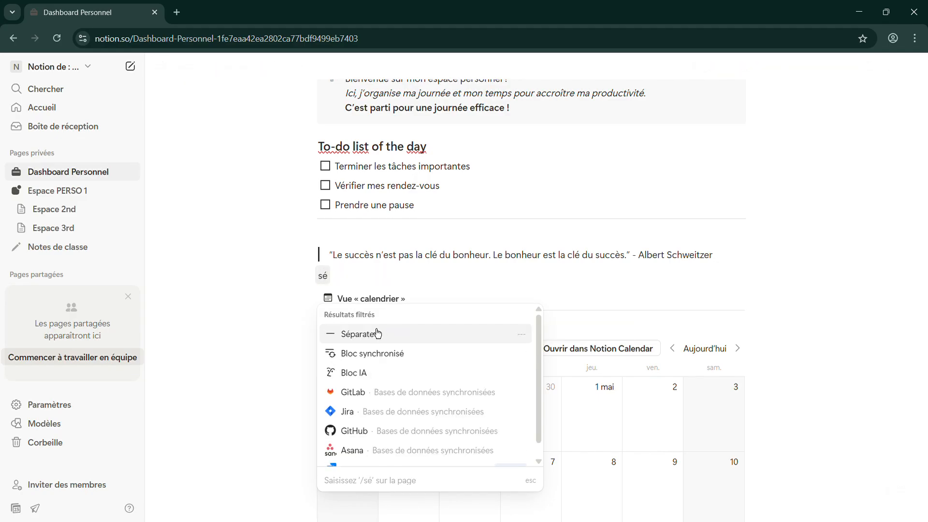
click(378, 344)
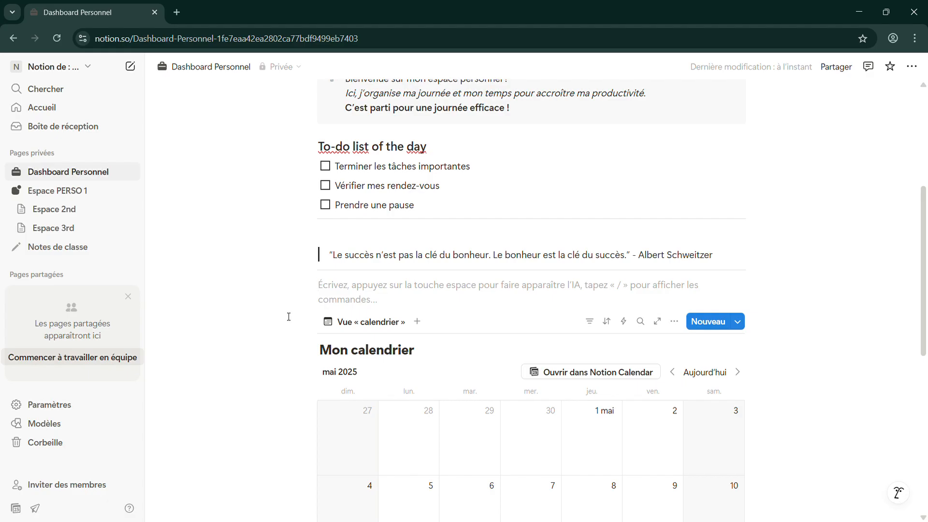
- Move the "Vérifier mes rendez-vous" item into a second column beside "Terminer les tâches importantes"
scroll(290, 310, down, 5)
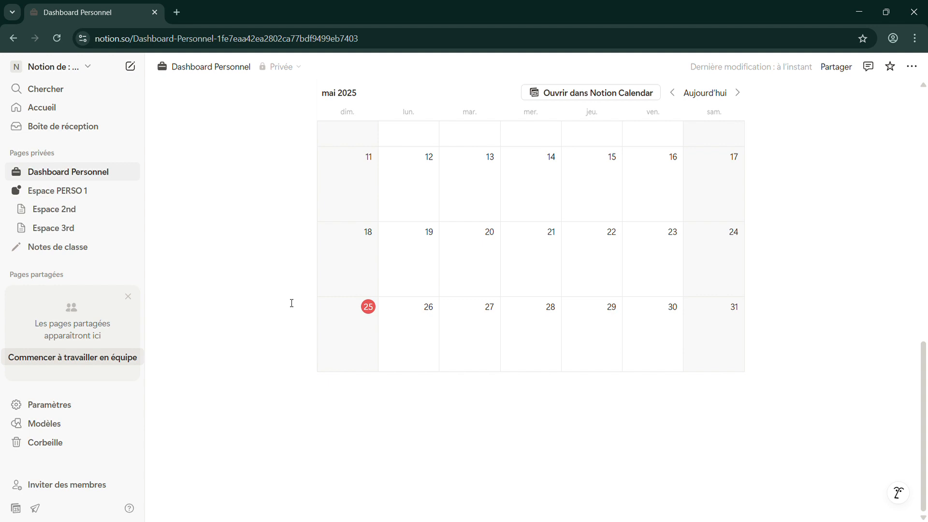
scroll(292, 303, up, 8)
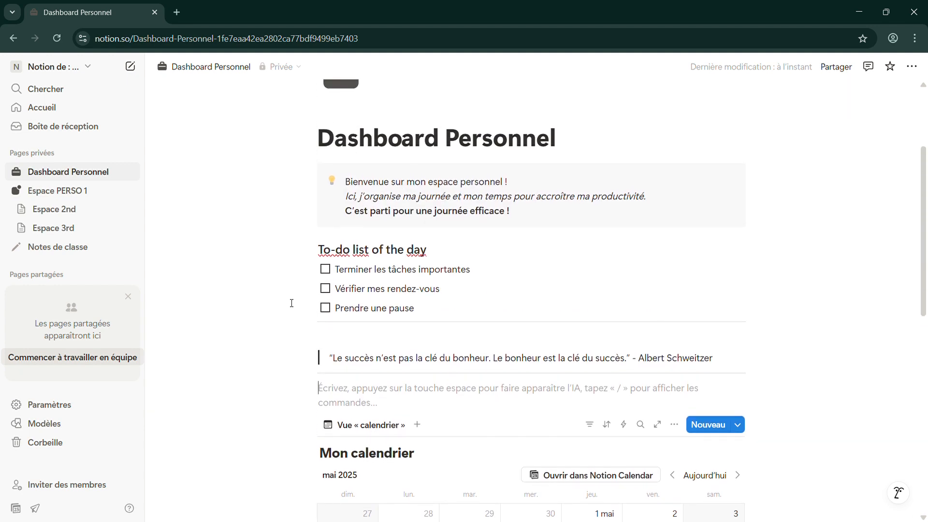
scroll(345, 353, up, 1)
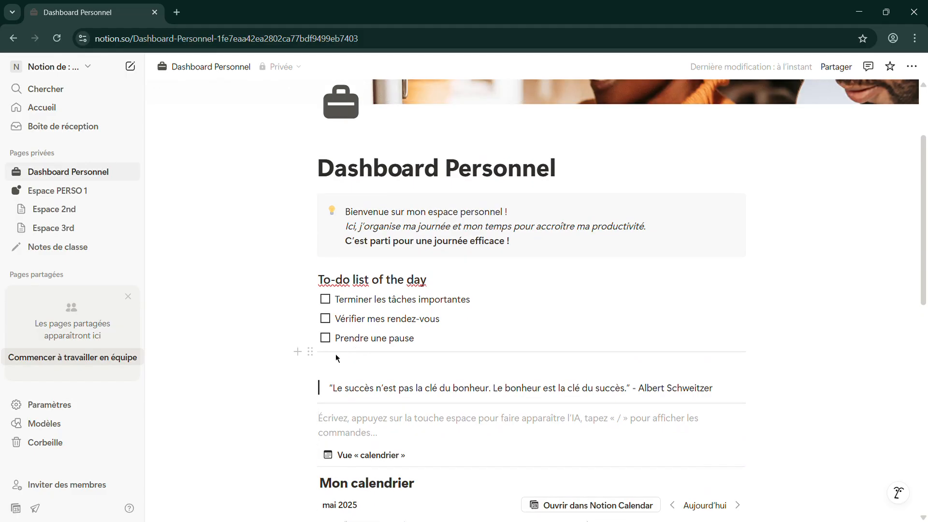
click(333, 418)
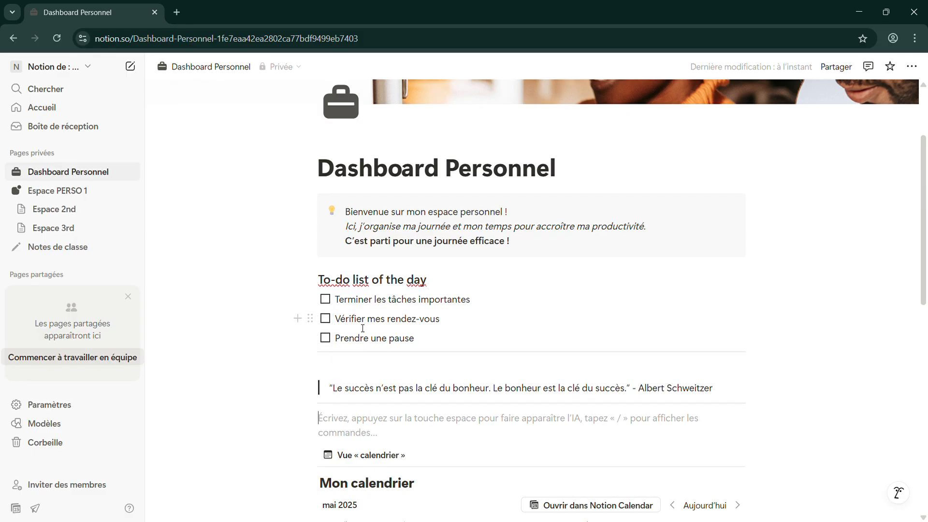
click(315, 324)
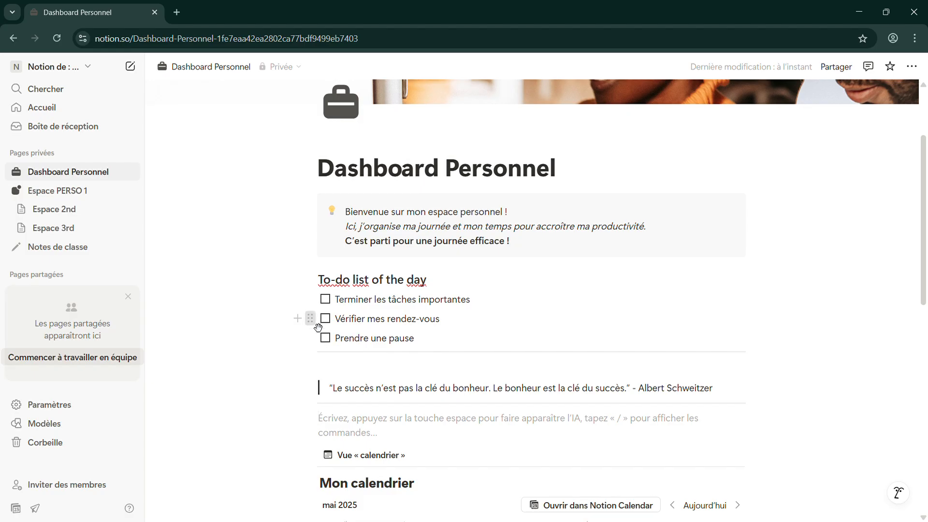
drag(319, 328, 529, 308)
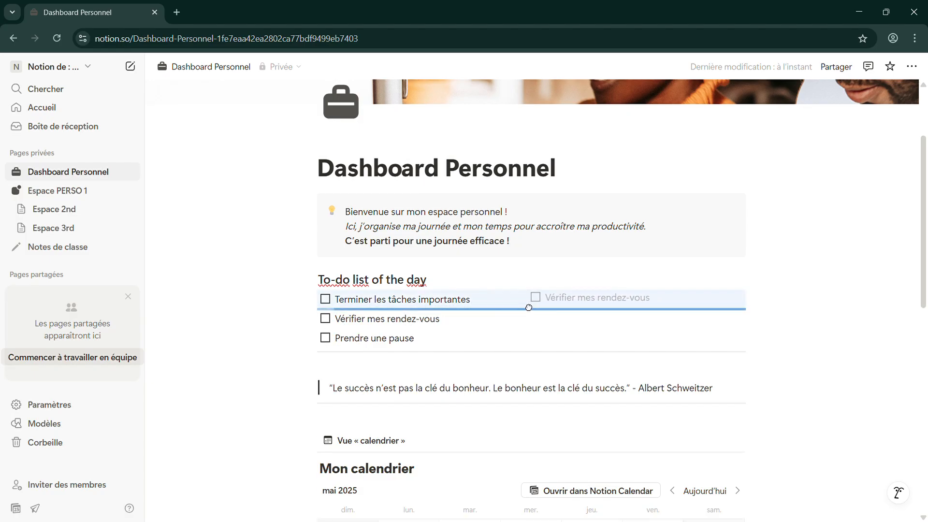
drag(529, 308, 758, 308)
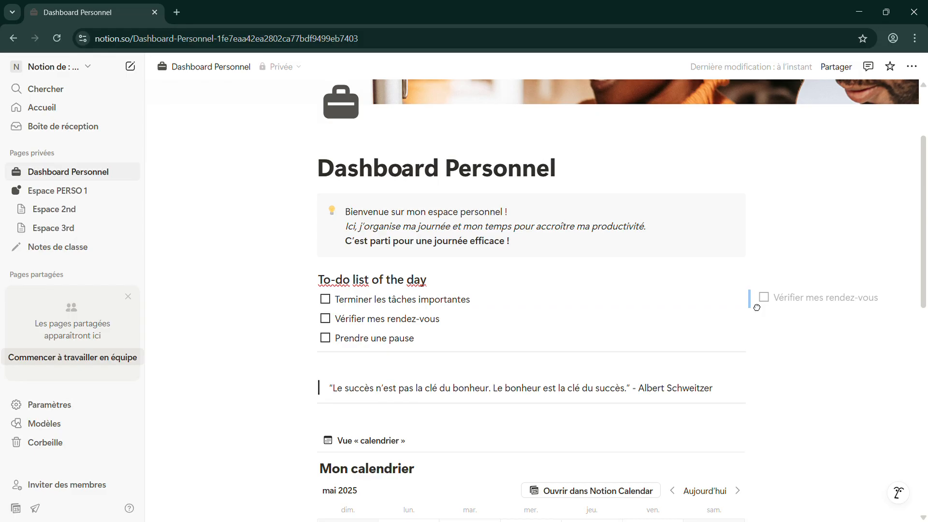
drag(757, 308, 756, 305)
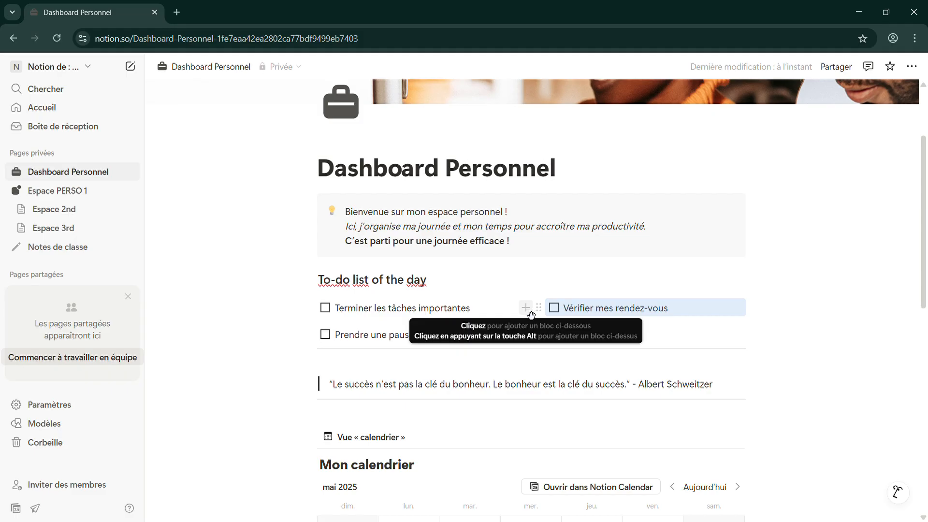
- Add a to-do item reading "Partager mon notion avec la commu" below "Vérifier mes rendez-vous" in the second column
click(533, 312)
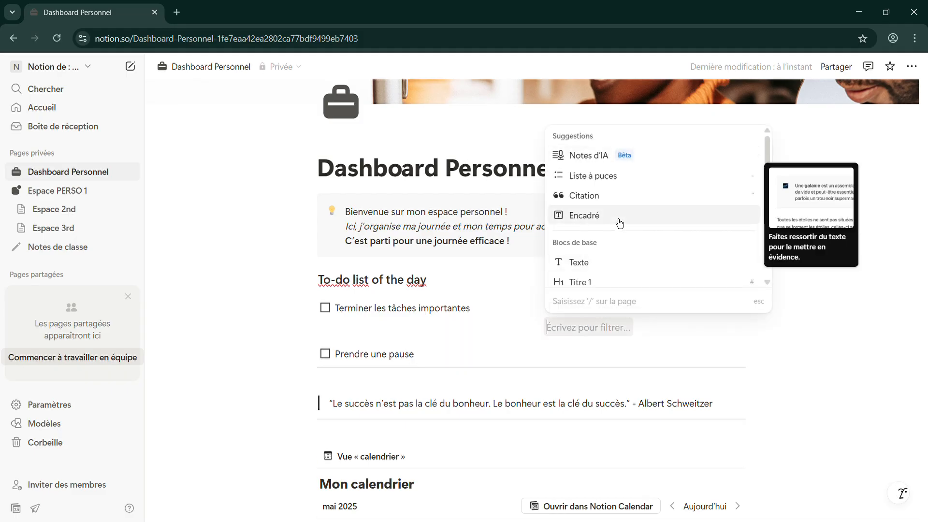
scroll(619, 222, down, 3)
scroll(618, 222, down, 1)
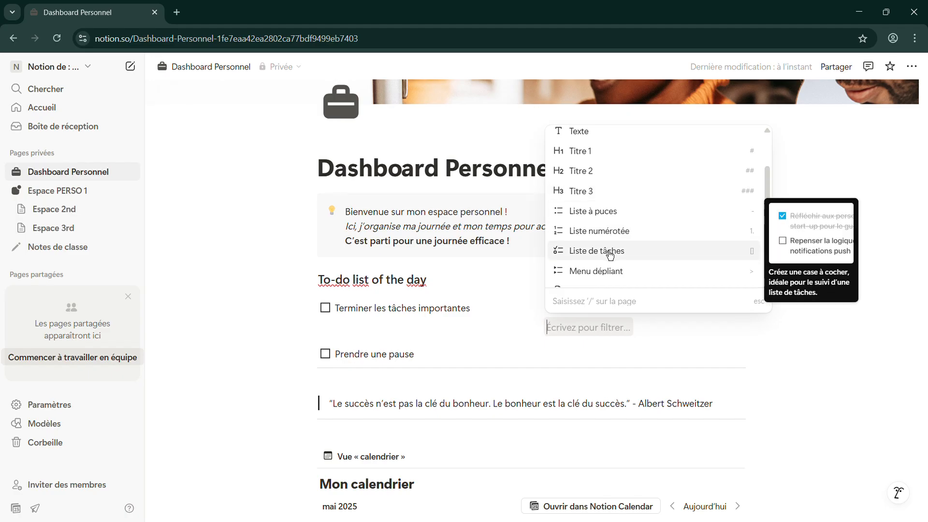
click(610, 252)
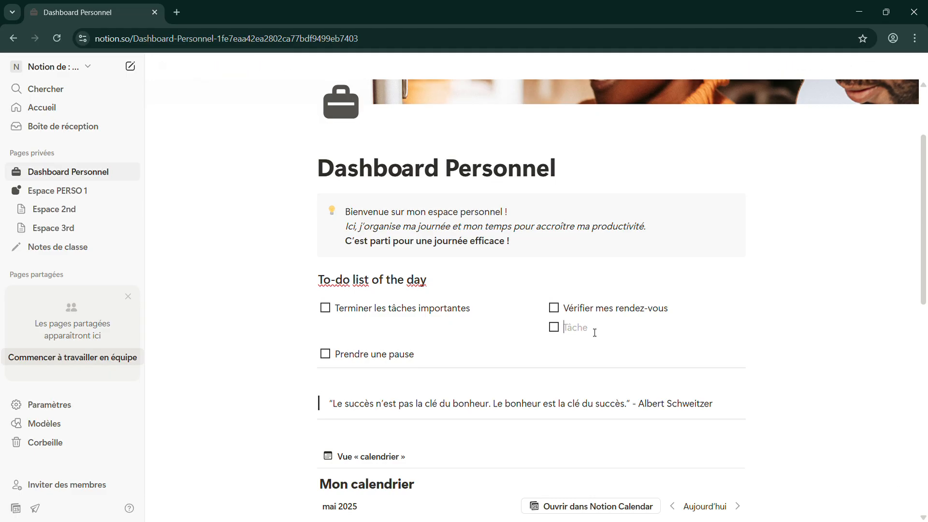
text(Partager mon notion avec l)
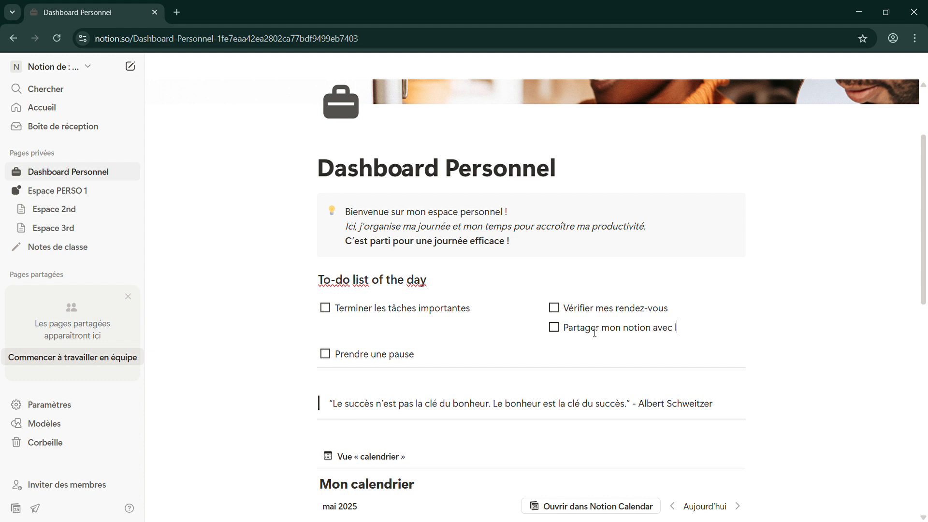
text(a commu)
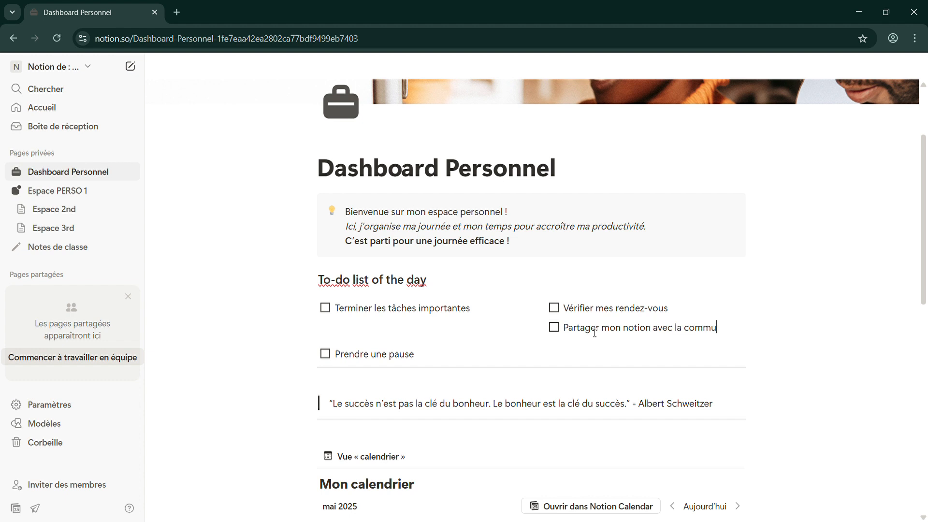
- Move the "Prendre une pause" item into the first column, directly below "Terminer les tâches importantes"
click(335, 340)
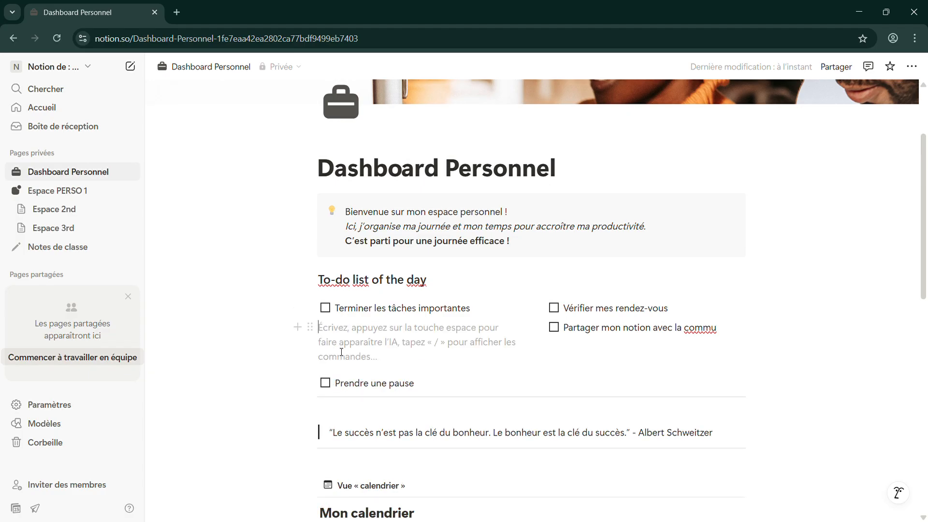
key(BackSpace)
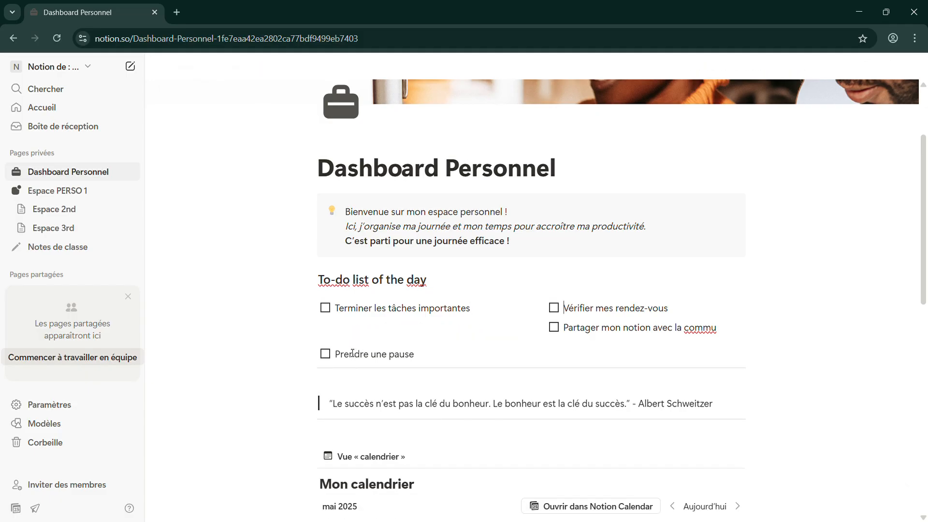
drag(317, 360, 327, 333)
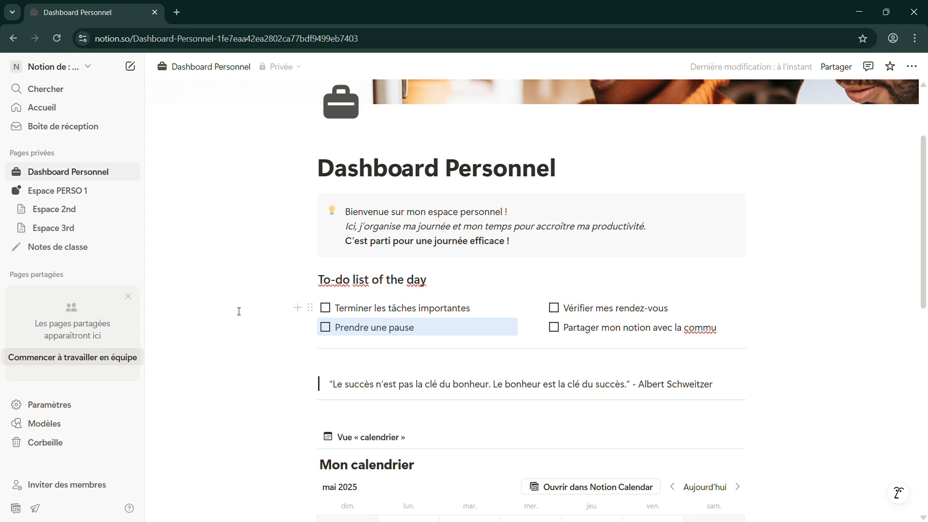
click(281, 360)
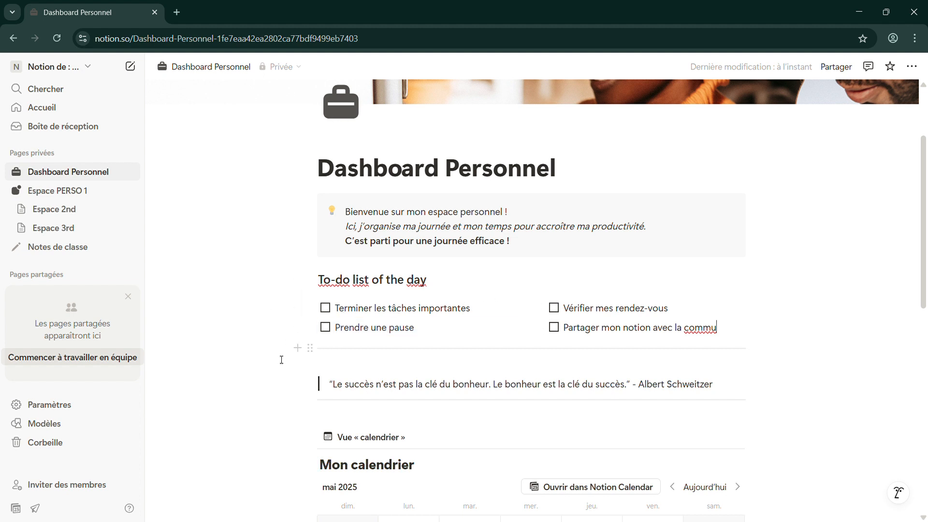
- Publish the Dashboard Personnel page to the web and copy its public site link
scroll(282, 360, down, 8)
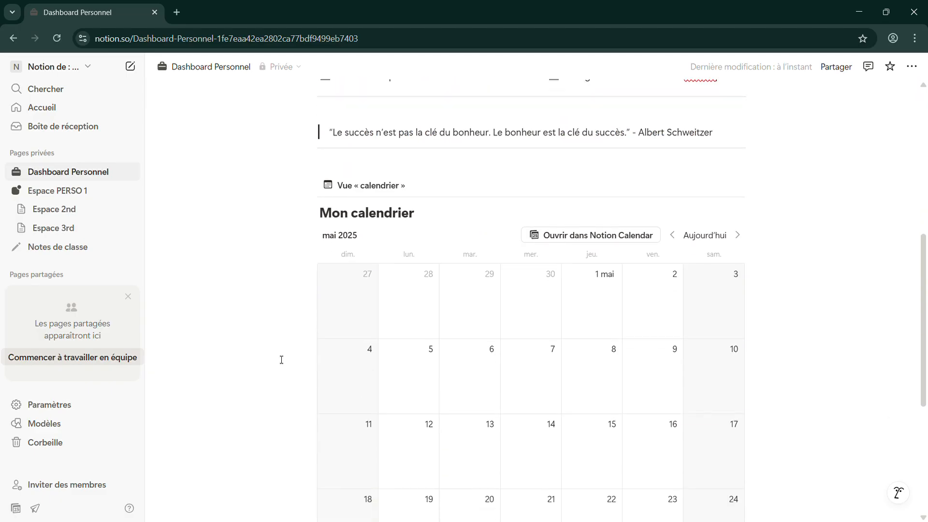
scroll(282, 360, up, 10)
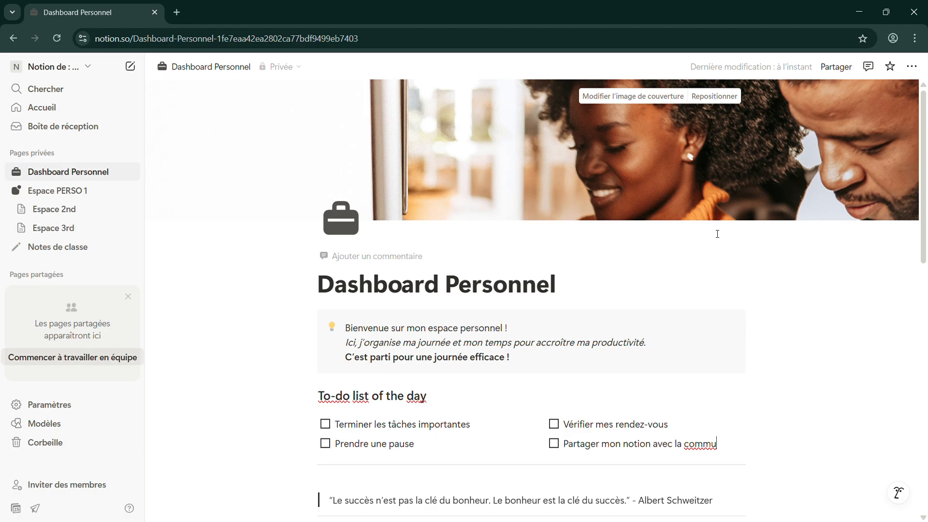
click(837, 66)
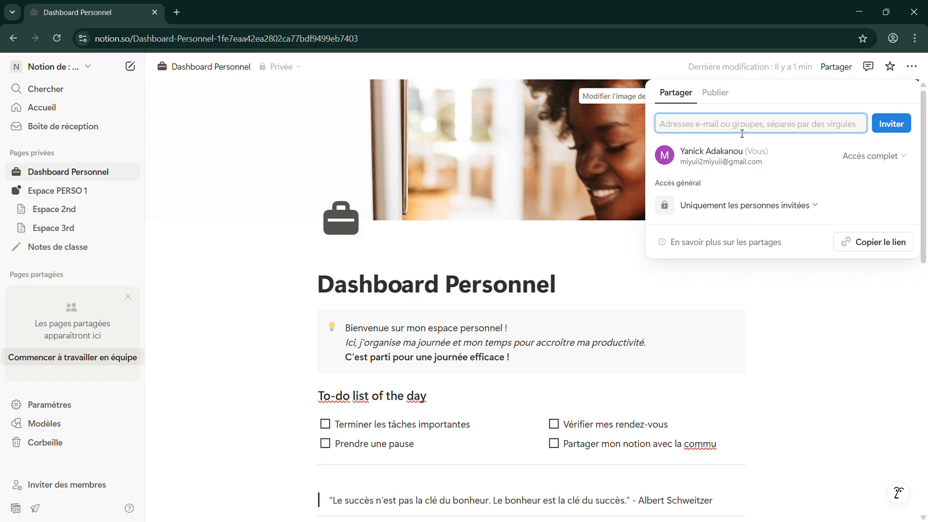
click(729, 102)
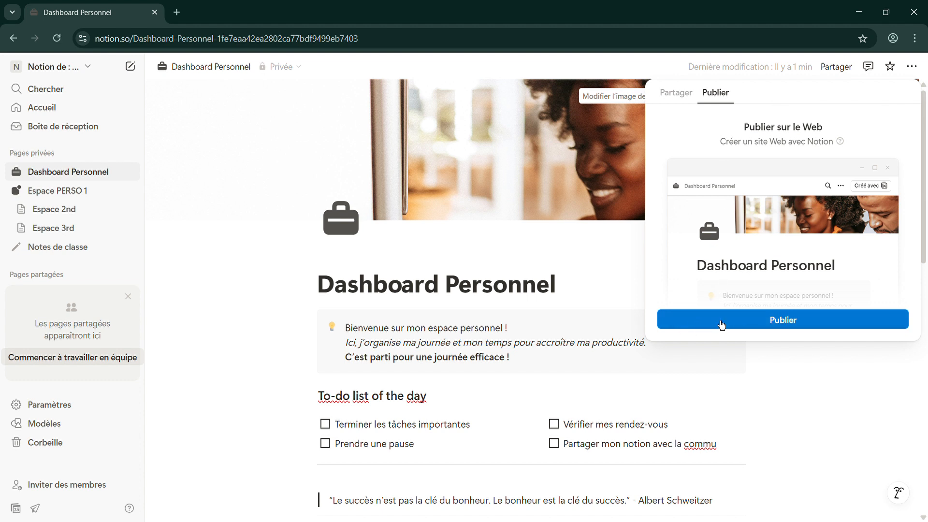
click(722, 323)
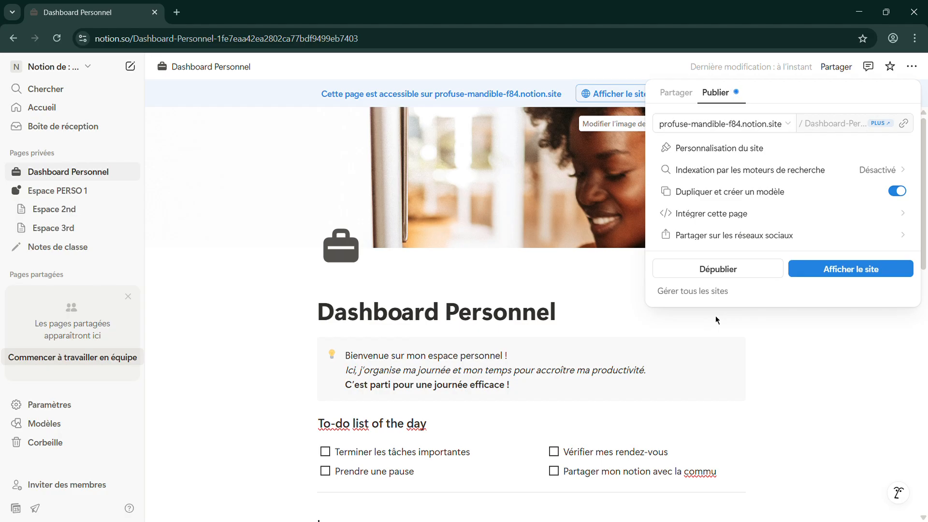
click(910, 130)
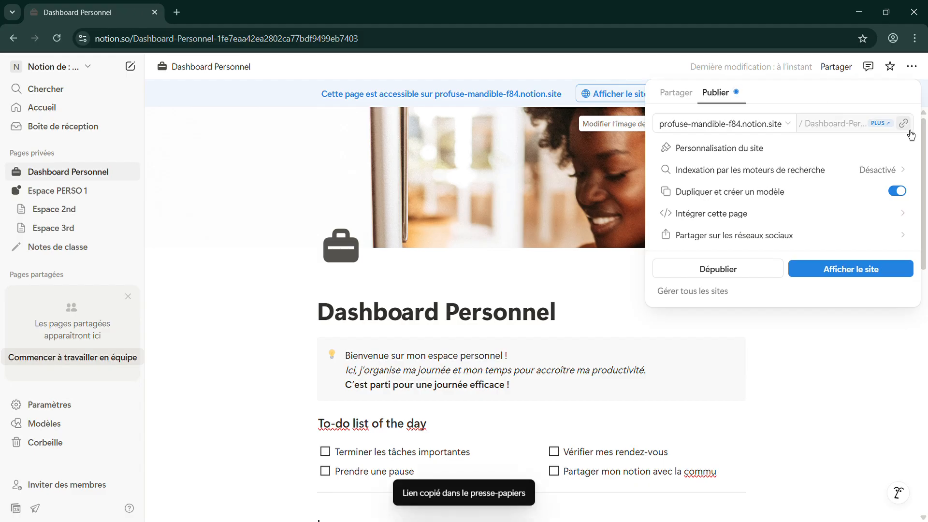